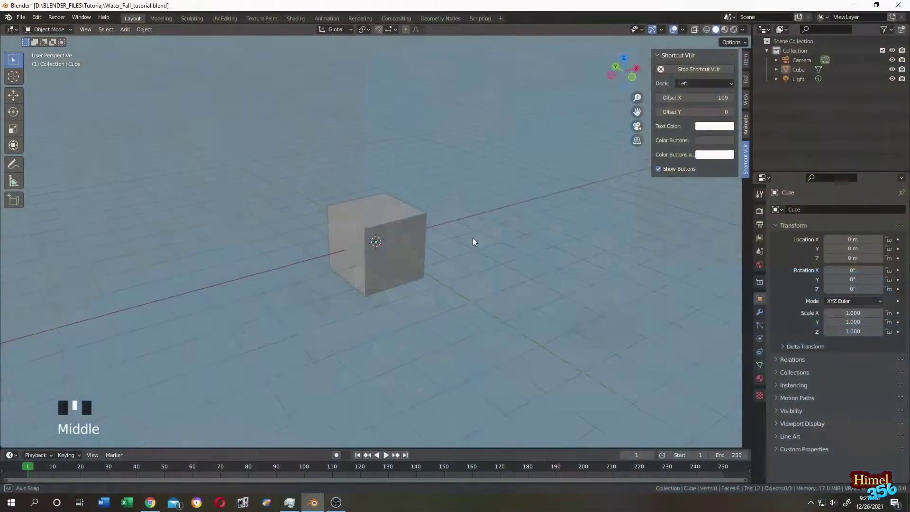
pyautogui.moveTo(473, 237); pyautogui.dragTo(433, 235, button='middle')
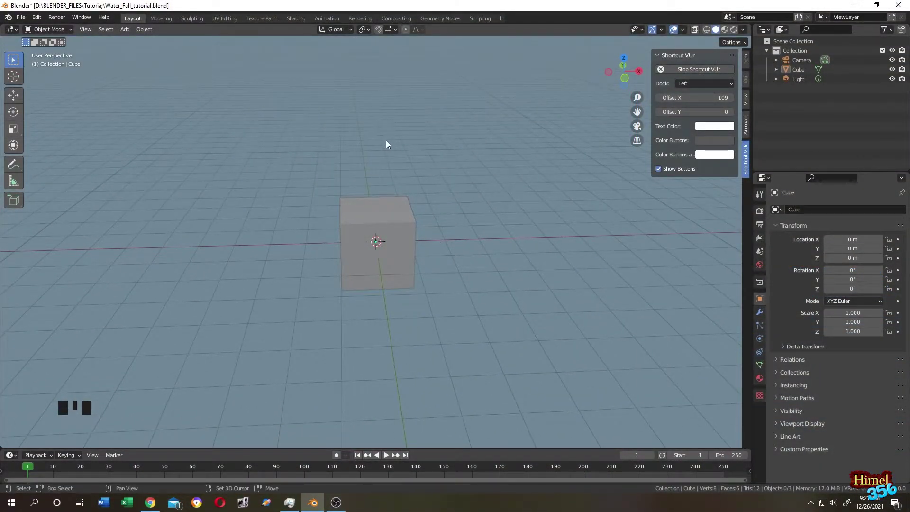
# Step: Add a plane and lower its mesh about 0.97 m to the level of the cube's base
pyautogui.hotkey('shift', 'a')
pyautogui.click(427, 142)
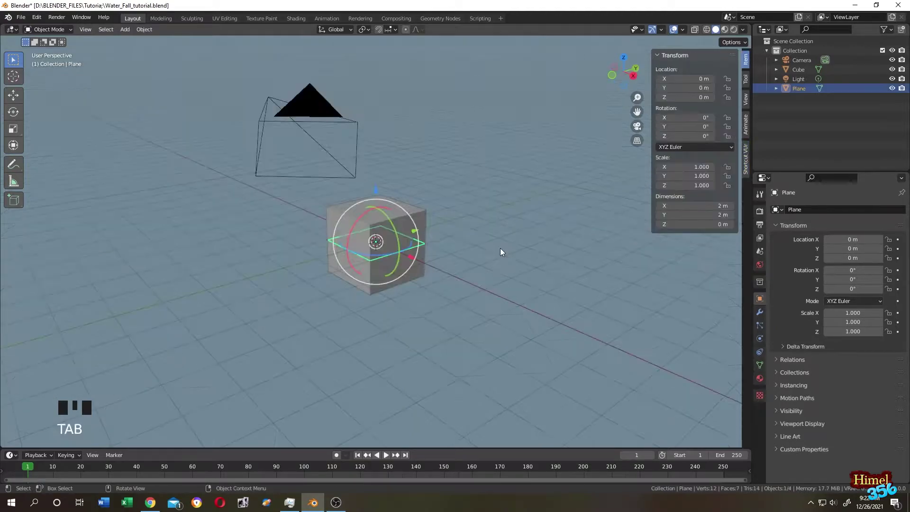
pyautogui.press('Tab')
pyautogui.moveTo(376, 190); pyautogui.dragTo(381, 222)
# Step: Scale the plane's mesh up to about 8.14 m square and shift it along Y so most of it lies in front of the cube
pyautogui.press('s')
pyautogui.click(693, 320)
pyautogui.press('s')
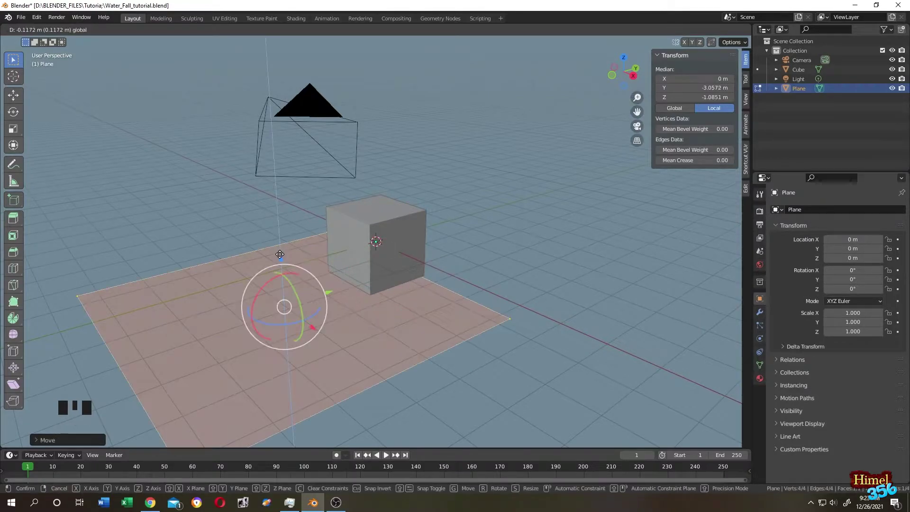
pyautogui.moveTo(280, 254); pyautogui.dragTo(280, 249)
pyautogui.click(379, 245)
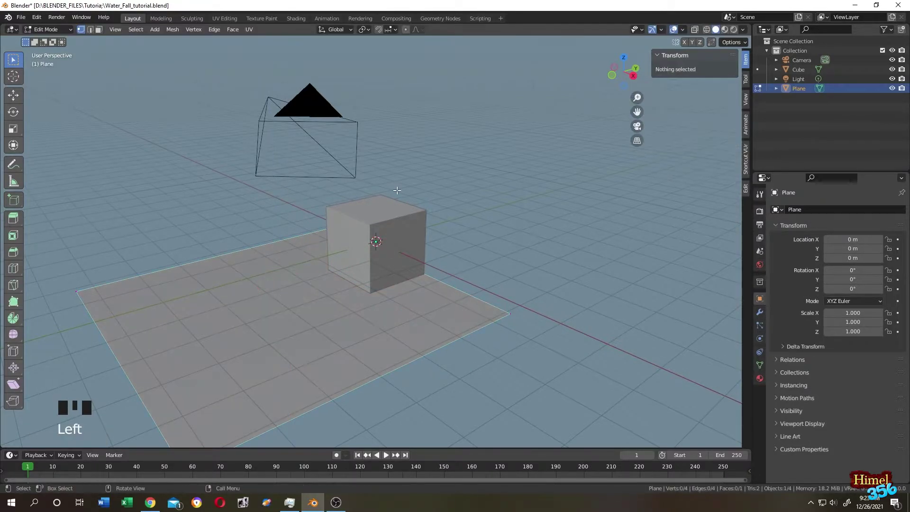
pyautogui.moveTo(380, 245); pyautogui.dragTo(455, 195, button='middle')
pyautogui.press('Tab')
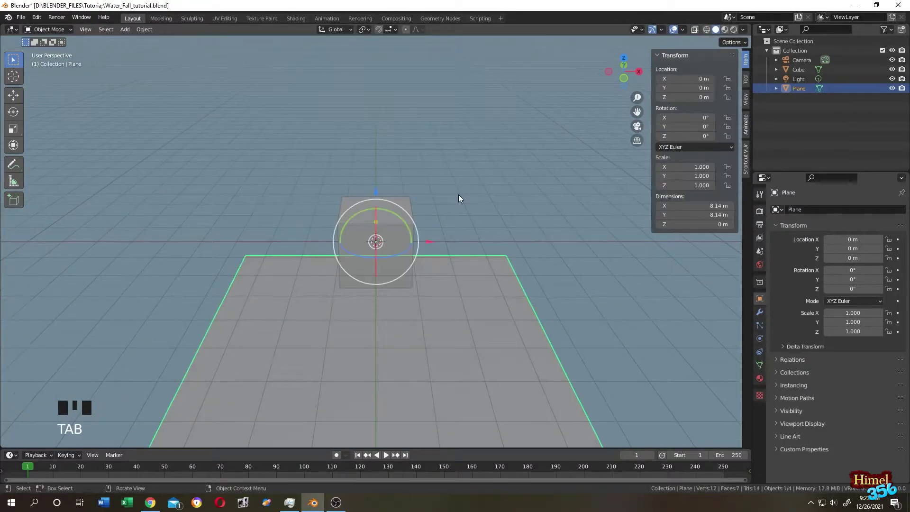
# Step: Rename the plane as flat_water and the cube as waterfall
pyautogui.doubleClick(797, 88)
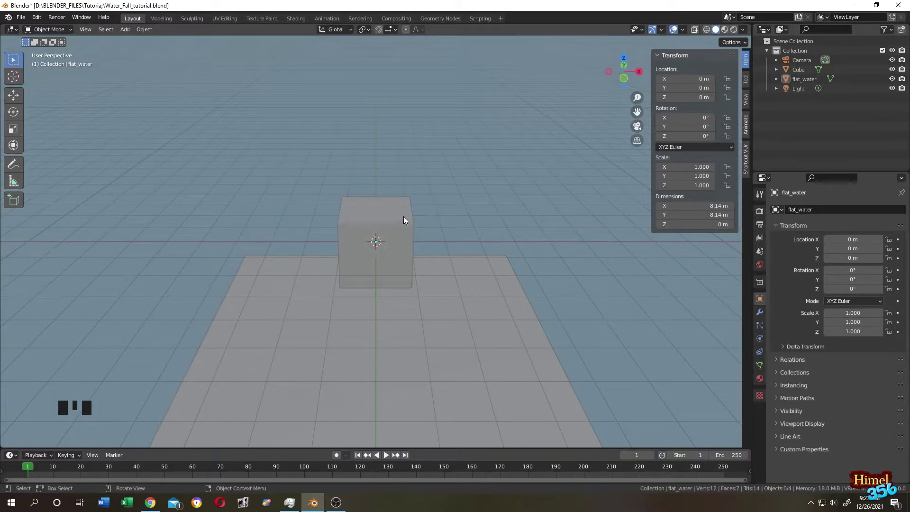
pyautogui.click(798, 69)
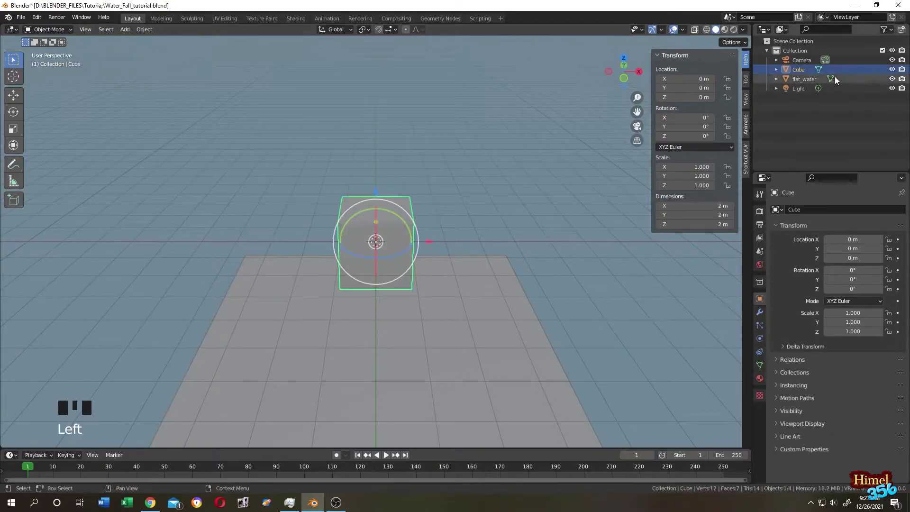
pyautogui.click(797, 69)
pyautogui.doubleClick(798, 69)
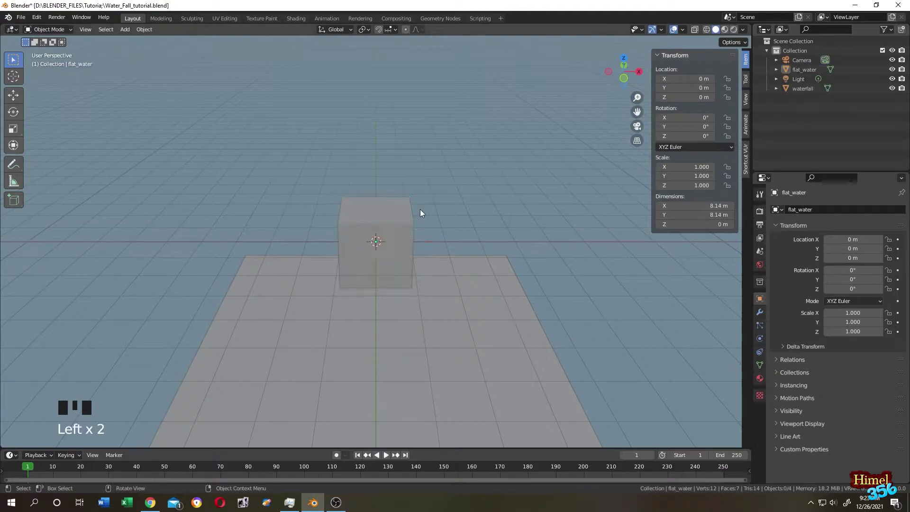
# Step: Add another plane and, with see-through display on, lower its mesh about 1.22 m to the foot of the waterfall cube
pyautogui.hotkey('shift', 'a')
pyautogui.moveTo(420, 209)
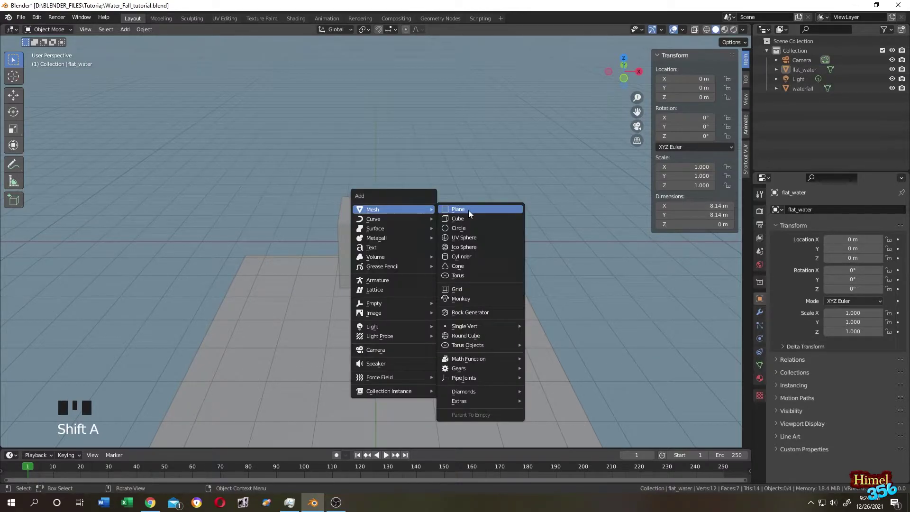
pyautogui.click(468, 209)
pyautogui.press('Tab')
pyautogui.moveTo(475, 205); pyautogui.dragTo(385, 207, button='middle')
pyautogui.click(694, 29)
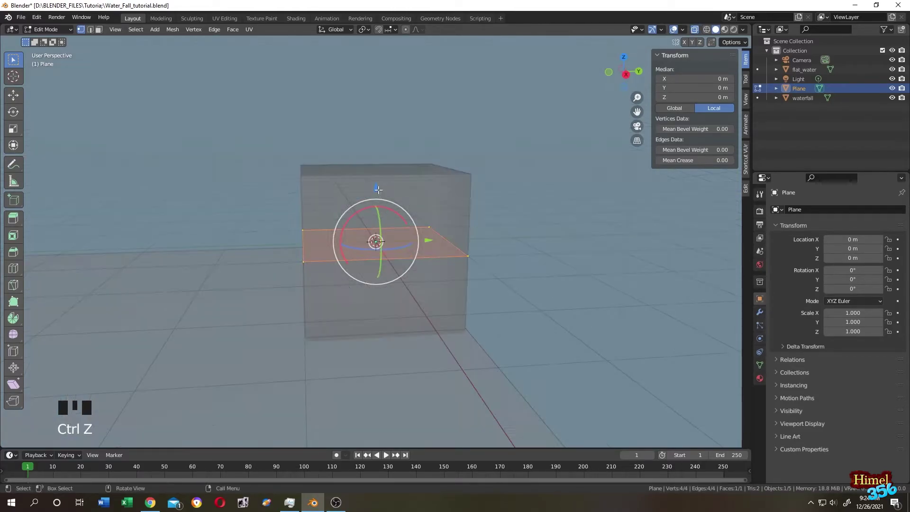
pyautogui.moveTo(378, 189); pyautogui.dragTo(410, 324)
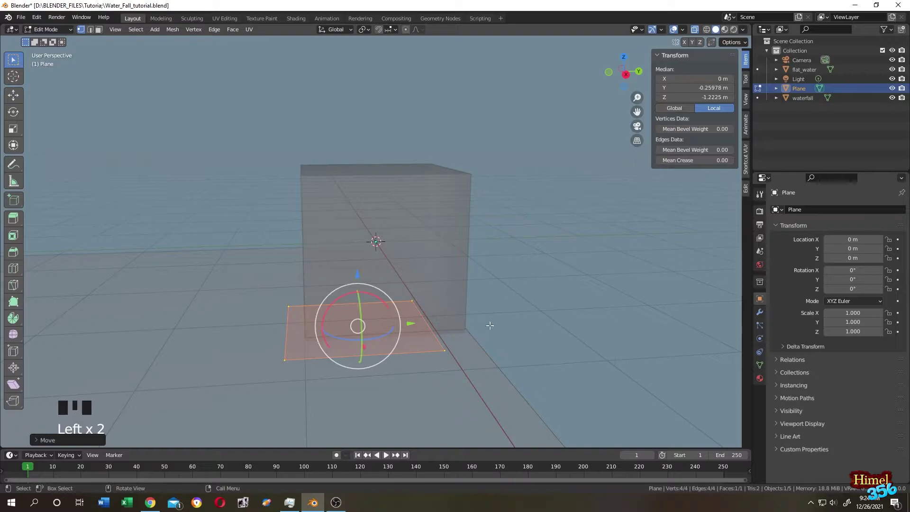
# Step: Narrow the new plane along Y to a strip about 0.156 m wide and place it along the base of the waterfall's front face
pyautogui.press('s')
pyautogui.press('s')
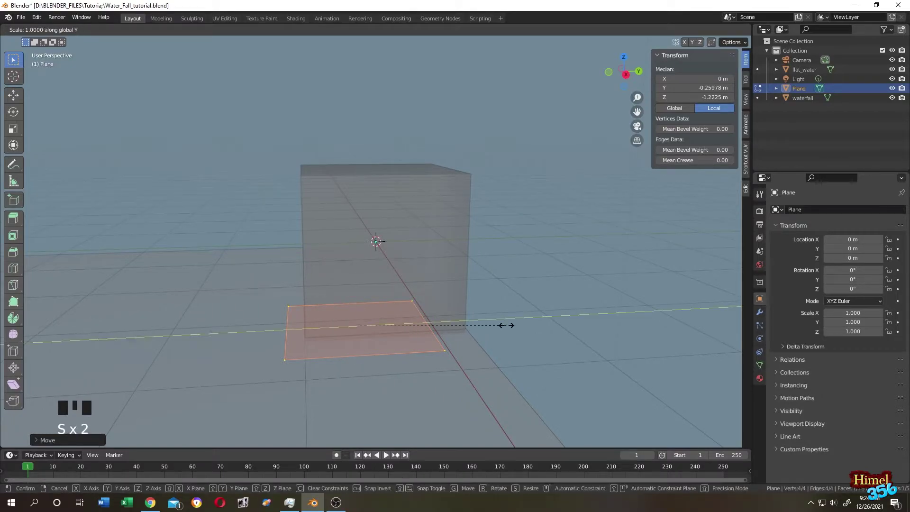
pyautogui.click(393, 327)
pyautogui.press('s')
pyautogui.press('y')
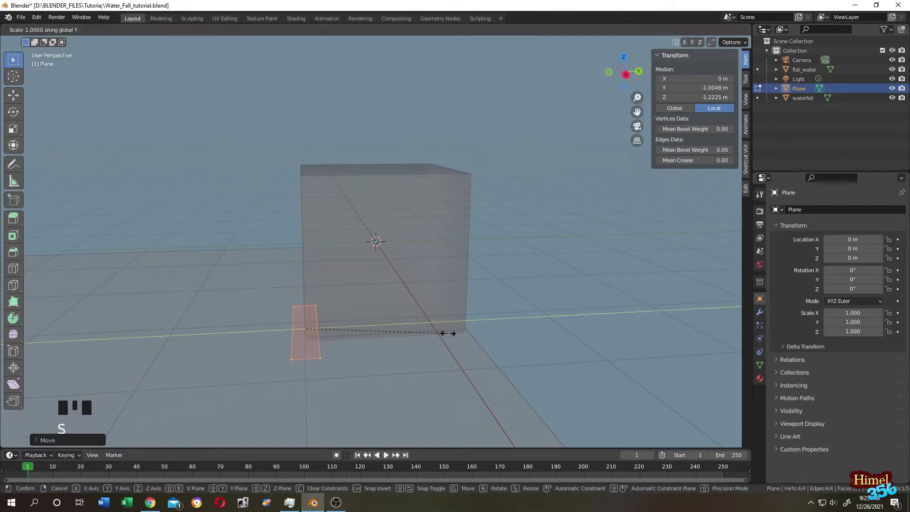
pyautogui.click(364, 333)
pyautogui.moveTo(350, 265); pyautogui.dragTo(370, 290, button='middle')
# Step: Rename the narrow strip as bubble, return to Object Mode and deselect it
pyautogui.doubleClick(800, 90)
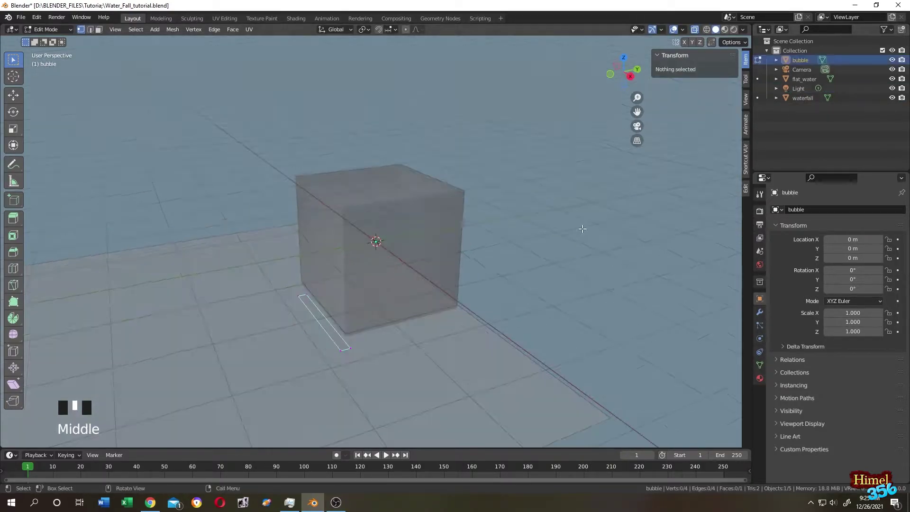
pyautogui.press('Tab')
pyautogui.moveTo(544, 229)
pyautogui.mouseDown(button='middle')
pyautogui.moveTo(587, 234)
pyautogui.moveTo(558, 220)
pyautogui.mouseUp(button='middle')
pyautogui.click(558, 220)
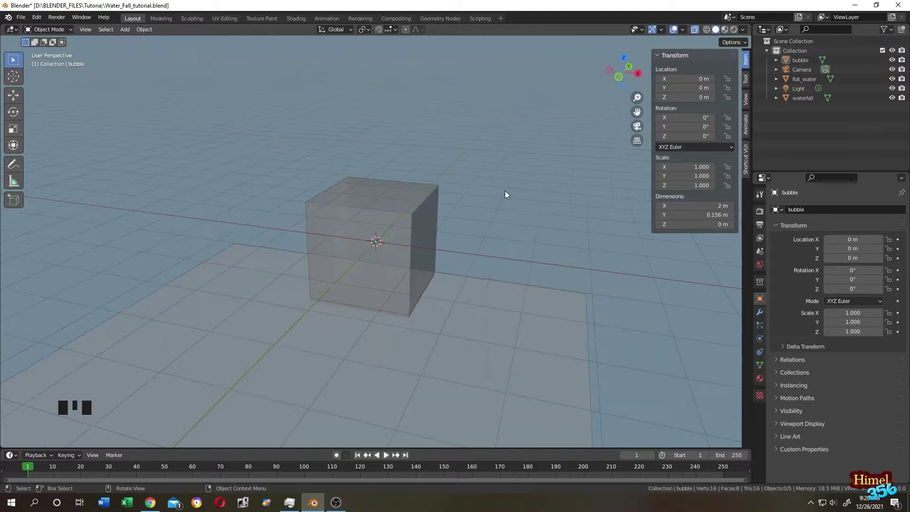
# Step: Add a cube and scale its mesh down to a small cube at the centre of the waterfall block
pyautogui.hotkey('shift', 'a')
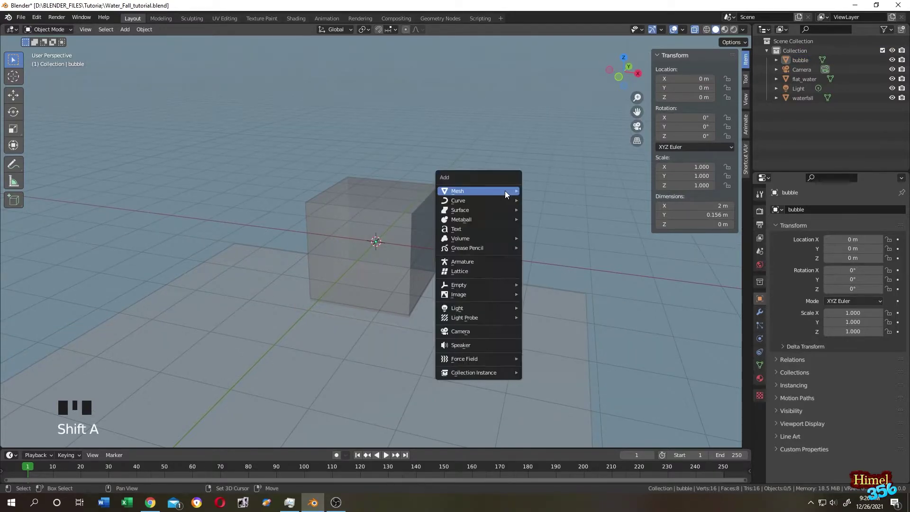
pyautogui.moveTo(504, 192)
pyautogui.click(534, 201)
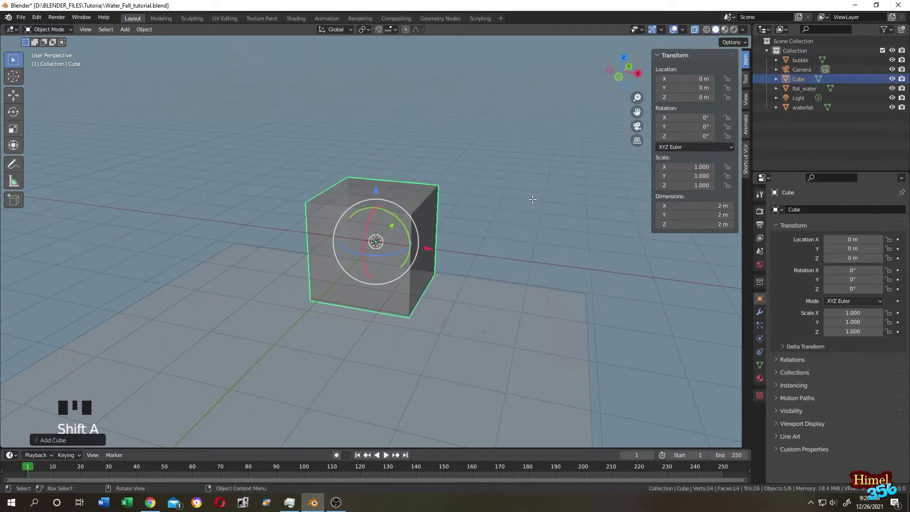
pyautogui.press('Tab')
pyautogui.press('s')
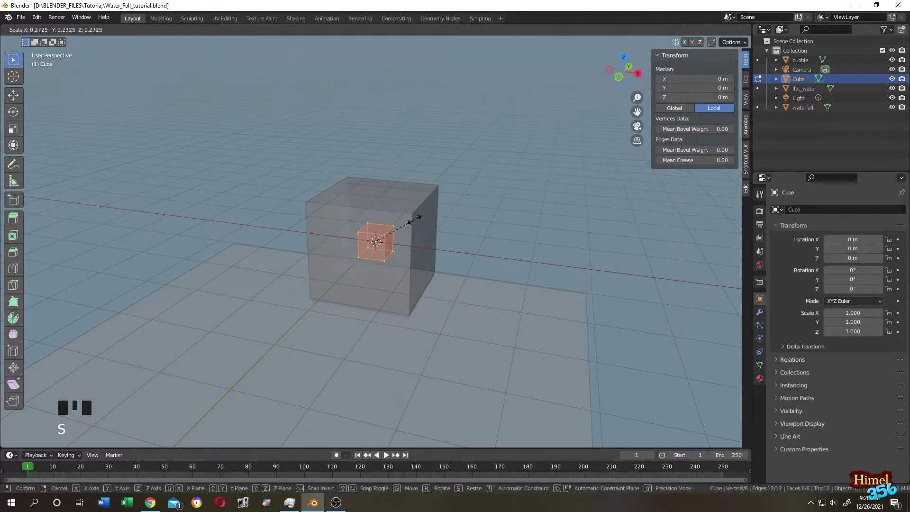
pyautogui.click(400, 227)
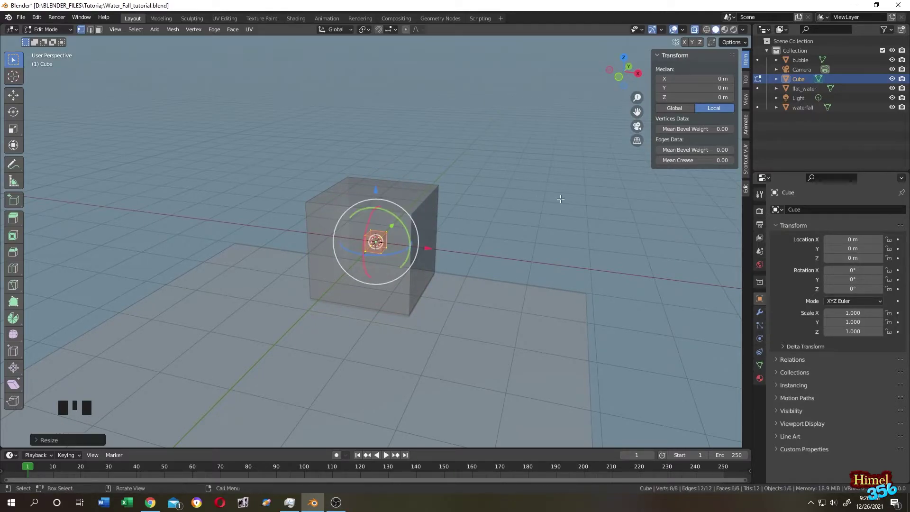
pyautogui.press('Tab')
pyautogui.click(518, 200)
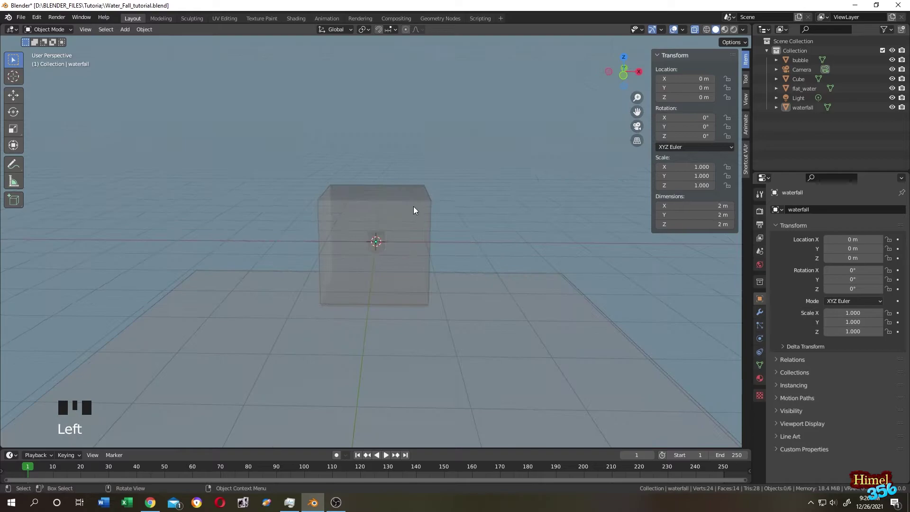
# Step: Switch the viewport to Material Preview and replace the waterfall object's existing material with a new one
pyautogui.click(414, 206)
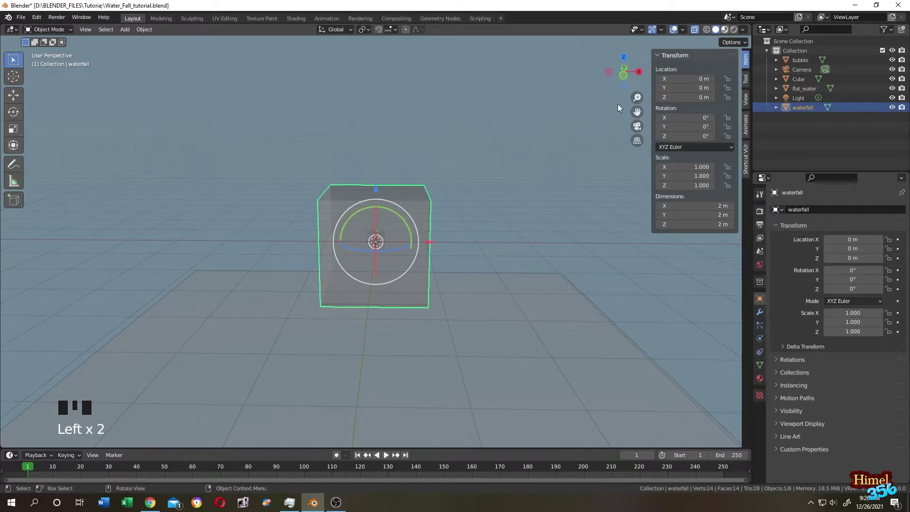
pyautogui.click(724, 29)
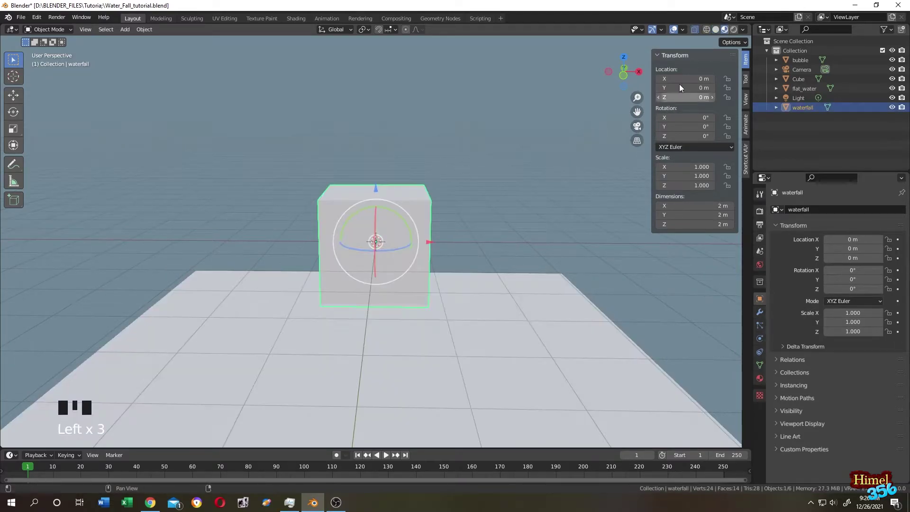
pyautogui.click(760, 378)
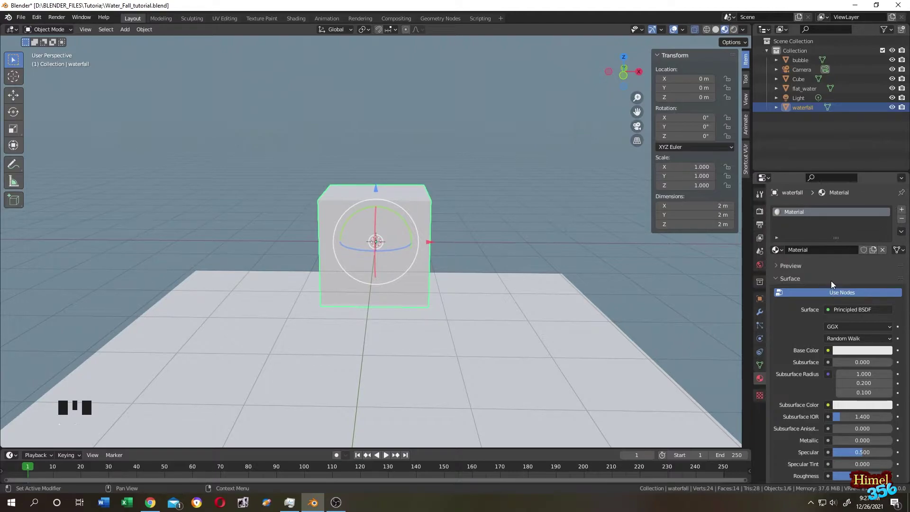
pyautogui.click(900, 219)
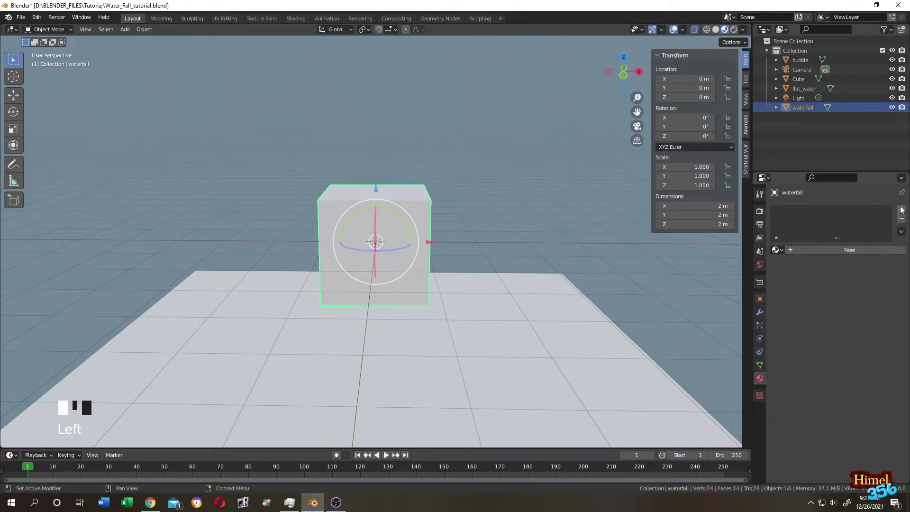
pyautogui.click(901, 210)
pyautogui.click(850, 250)
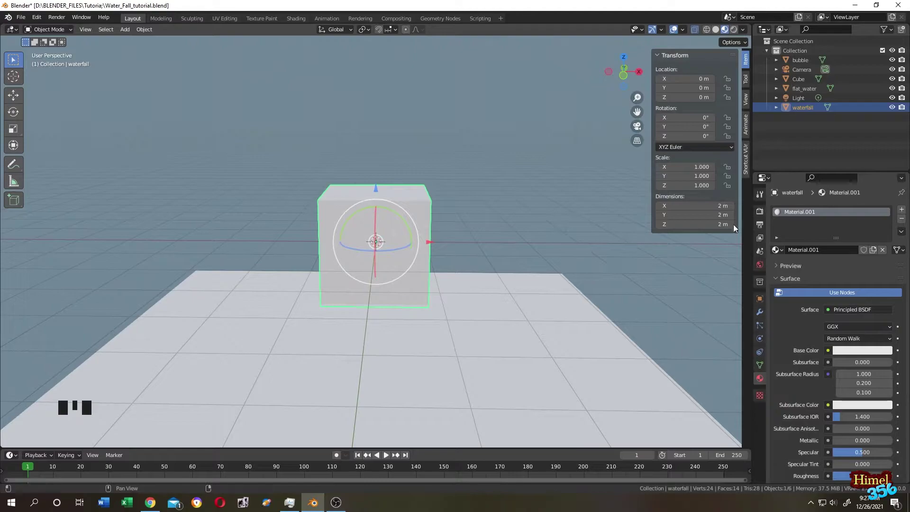
# Step: Rename the waterfall object's new material as water_Fall
pyautogui.doubleClick(801, 210)
pyautogui.write('water_Fall')
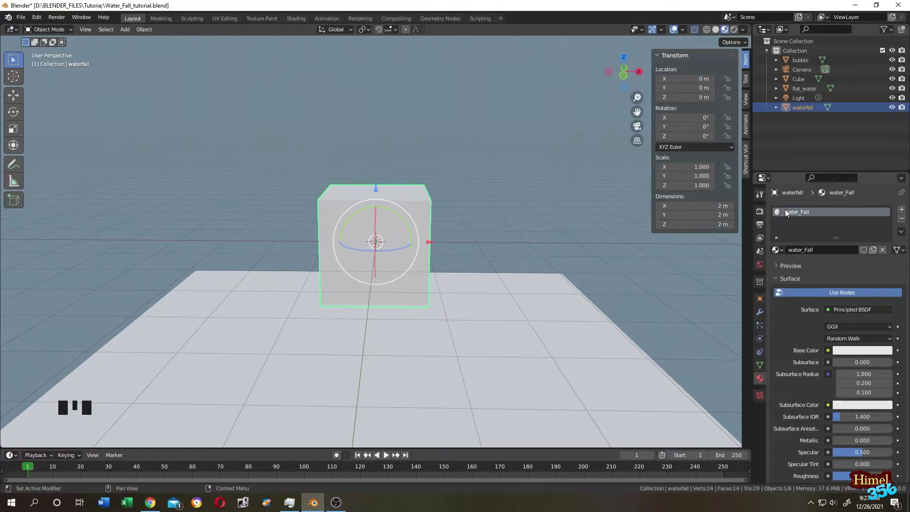
pyautogui.press('Return')
# Step: Open the Shading workspace and add a ColorRamp node beside the Principled BSDF of the water_Fall material
pyautogui.click(296, 21)
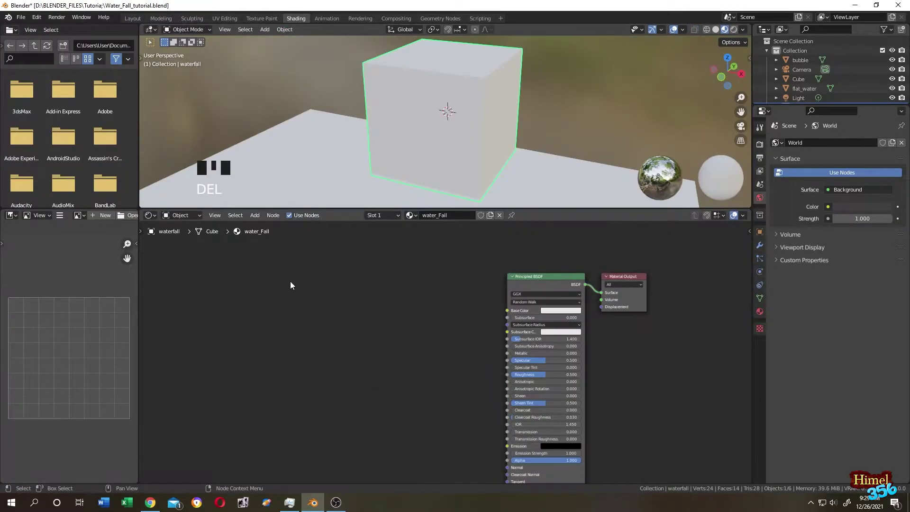
pyautogui.click(255, 215)
pyautogui.click(262, 227)
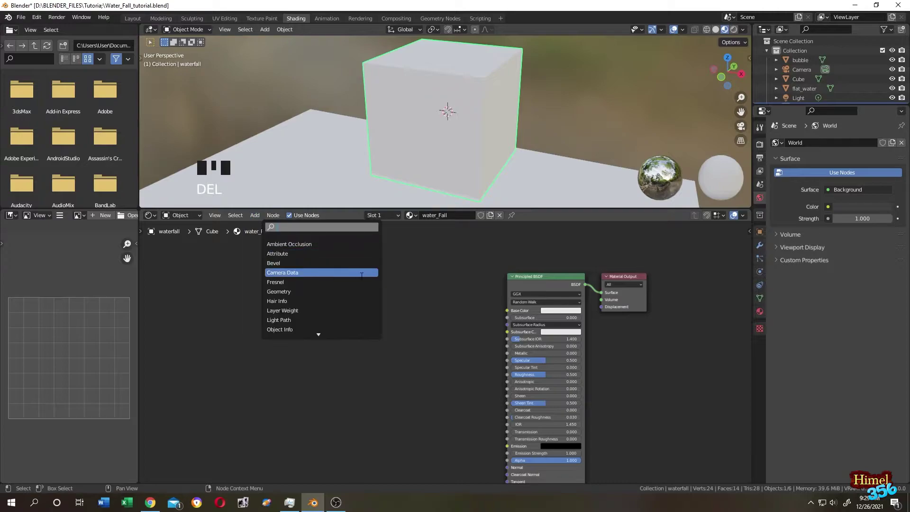
pyautogui.write('color')
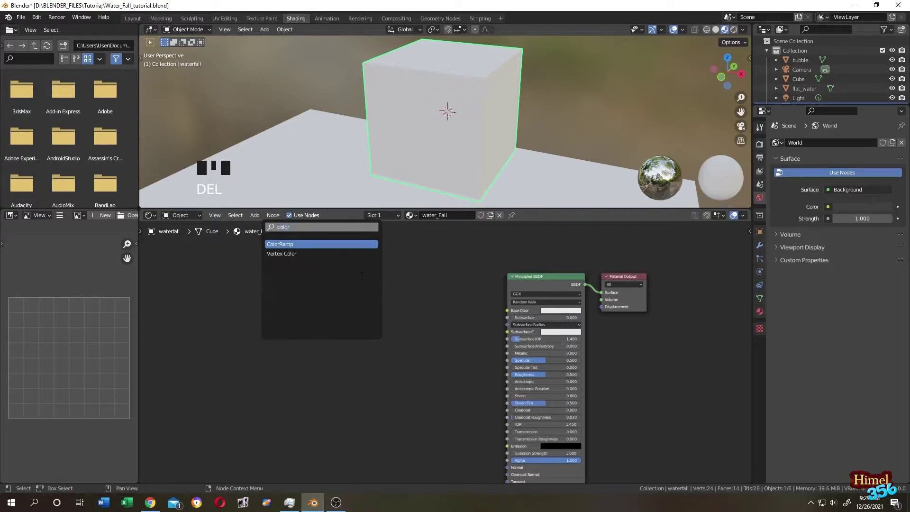
pyautogui.click(322, 244)
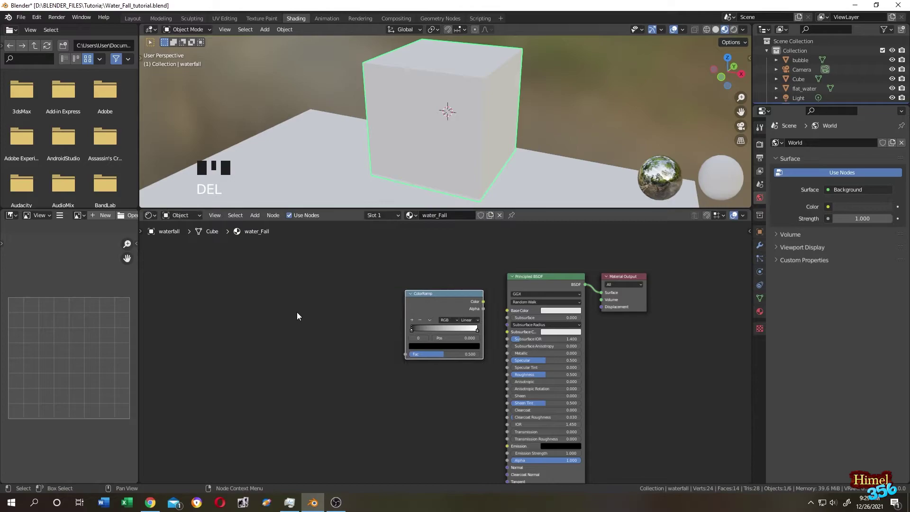
# Step: Add a Musgrave Texture node ahead of the ColorRamp node
pyautogui.click(254, 215)
pyautogui.click(263, 223)
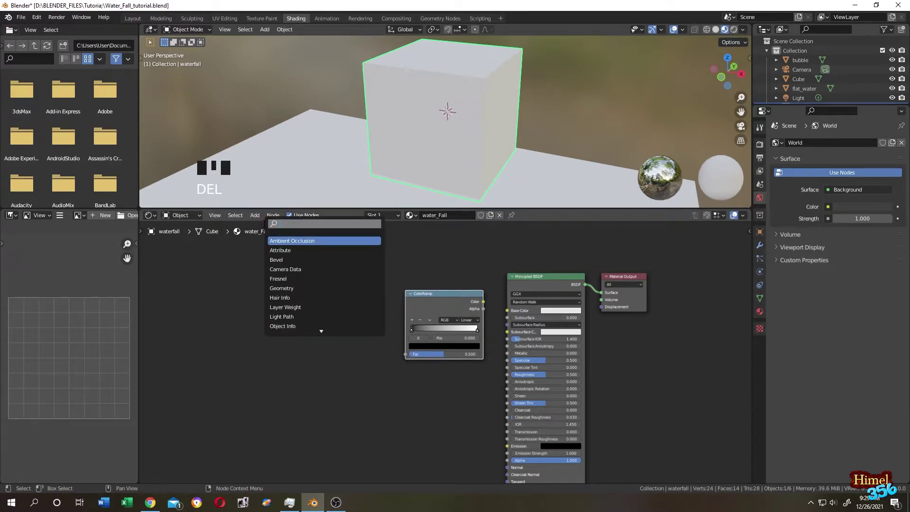
pyautogui.write('mus')
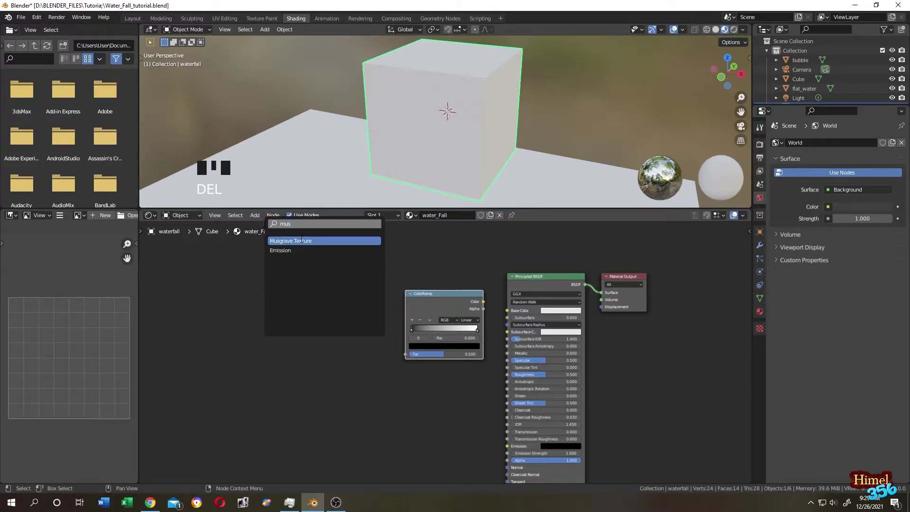
pyautogui.click(319, 241)
pyautogui.click(398, 346)
# Step: Add a Texture Coordinate node ahead of the Musgrave Texture node
pyautogui.click(254, 215)
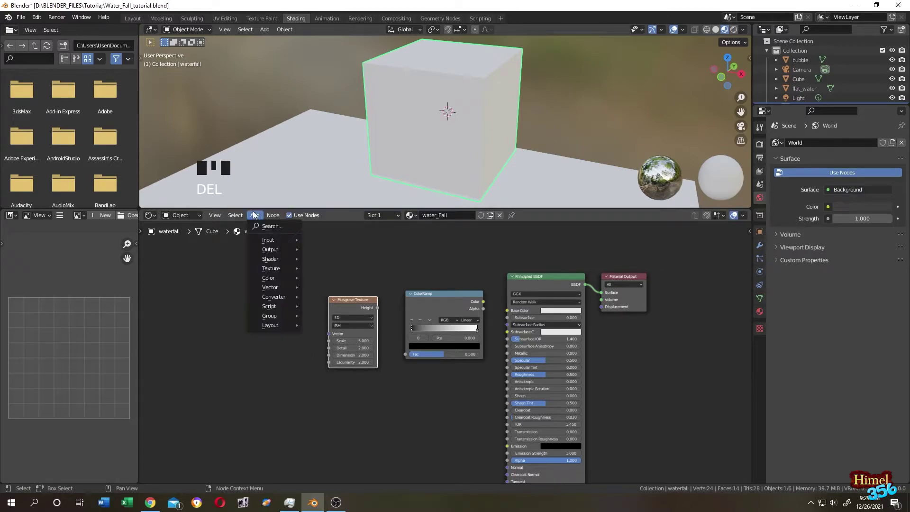
pyautogui.click(260, 223)
pyautogui.write('text')
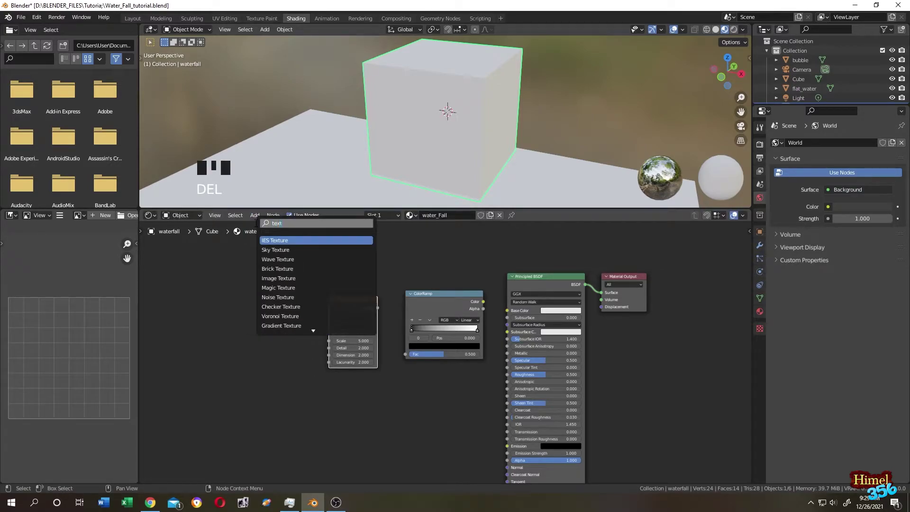
pyautogui.write('ure co')
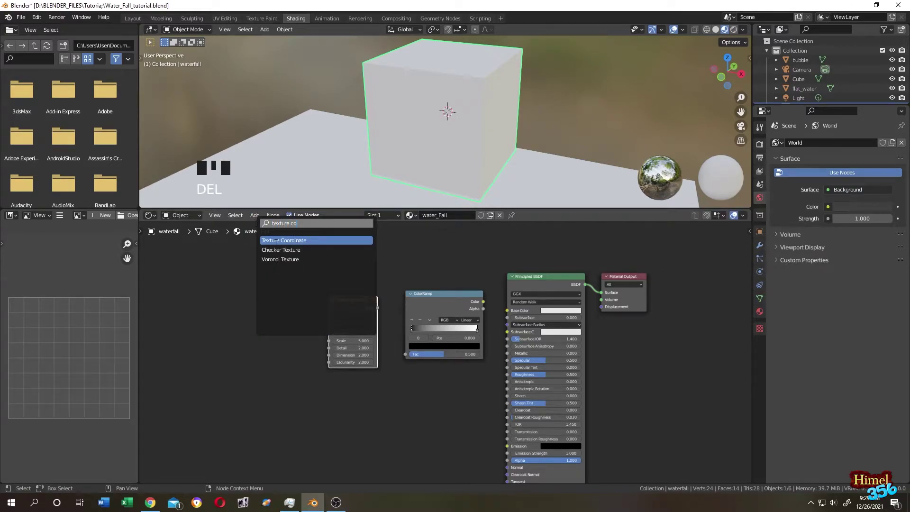
pyautogui.click(276, 241)
pyautogui.click(243, 327)
# Step: Add a Mapping node between the Texture Coordinate and Musgrave Texture nodes
pyautogui.click(254, 216)
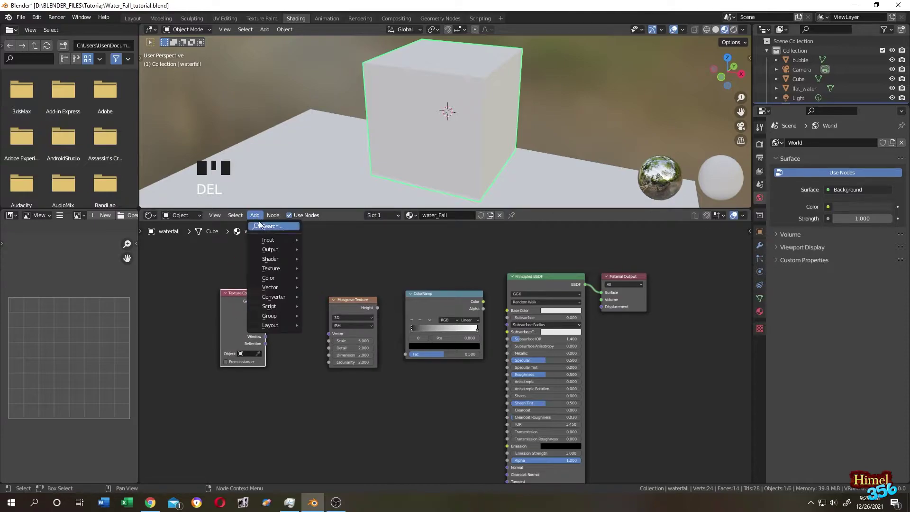
pyautogui.click(260, 226)
pyautogui.write('mapp')
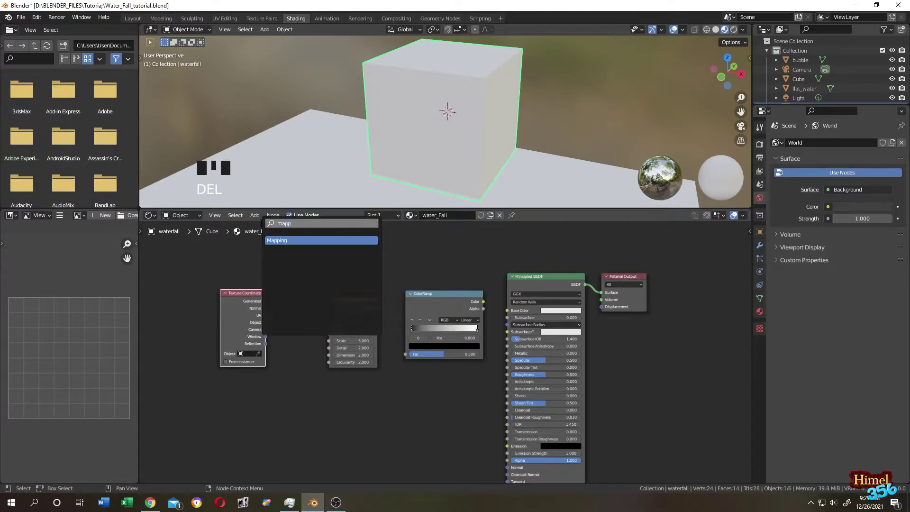
pyautogui.click(302, 240)
pyautogui.click(332, 294)
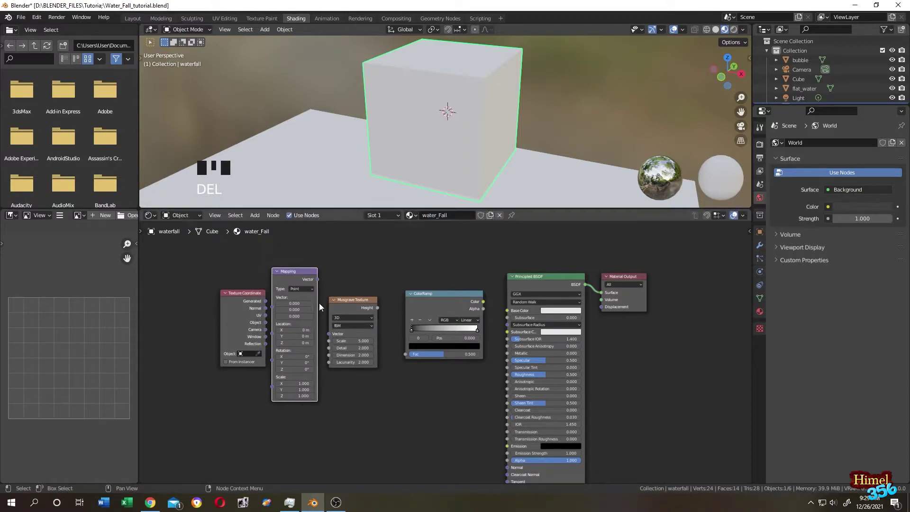
# Step: Connect the Texture Coordinate's Generated output to the Mapping node's Vector input, and the Mapping node's output to the Musgrave Texture's Vector input
pyautogui.scroll(2, 332, 296)
pyautogui.moveTo(225, 305); pyautogui.dragTo(263, 315)
pyautogui.moveTo(335, 270); pyautogui.dragTo(353, 356)
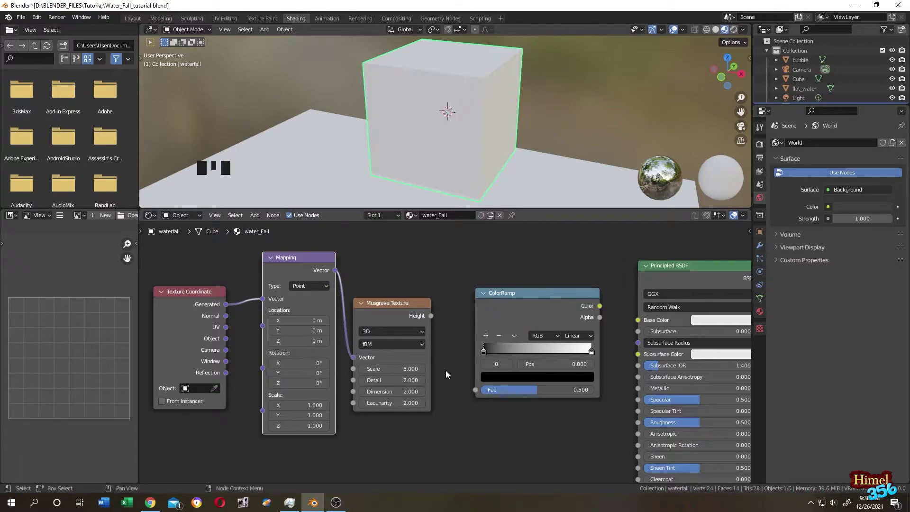
# Step: Connect the Musgrave Texture's Height to the ColorRamp's Fac, and the ColorRamp's Color to the Principled BSDF's Base Color
pyautogui.moveTo(446, 370); pyautogui.dragTo(311, 352, button='middle')
pyautogui.moveTo(297, 298); pyautogui.dragTo(341, 372)
pyautogui.moveTo(390, 403); pyautogui.dragTo(352, 418, button='middle')
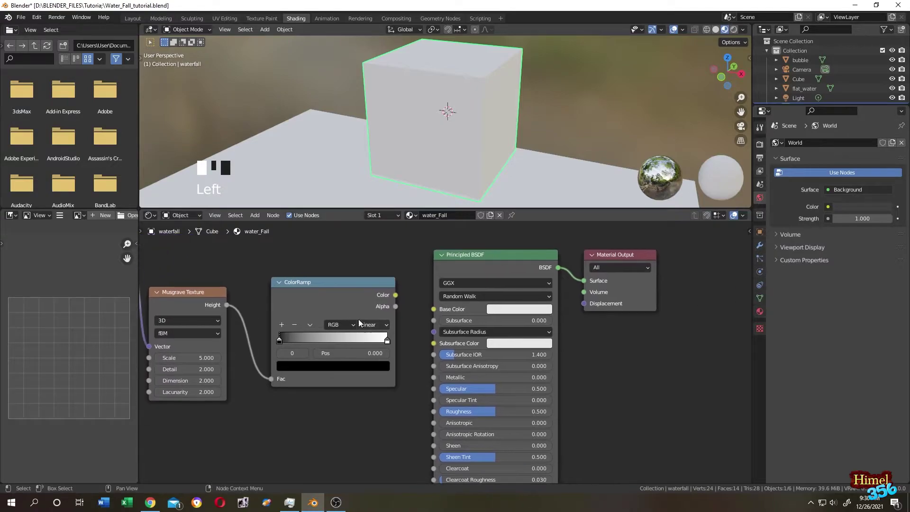
pyautogui.moveTo(396, 295); pyautogui.dragTo(429, 308)
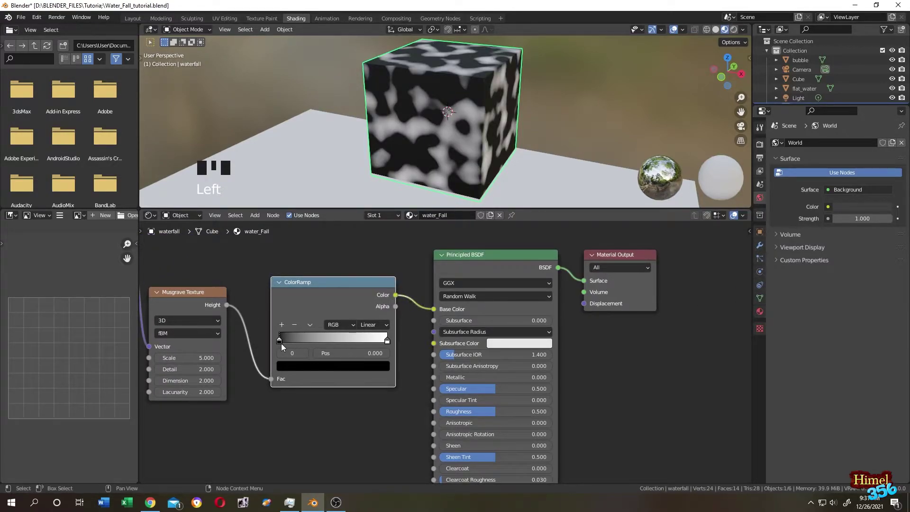
# Step: Recolor the ColorRamp's black stop to a medium blue and move it to position 0.064
pyautogui.click(280, 343)
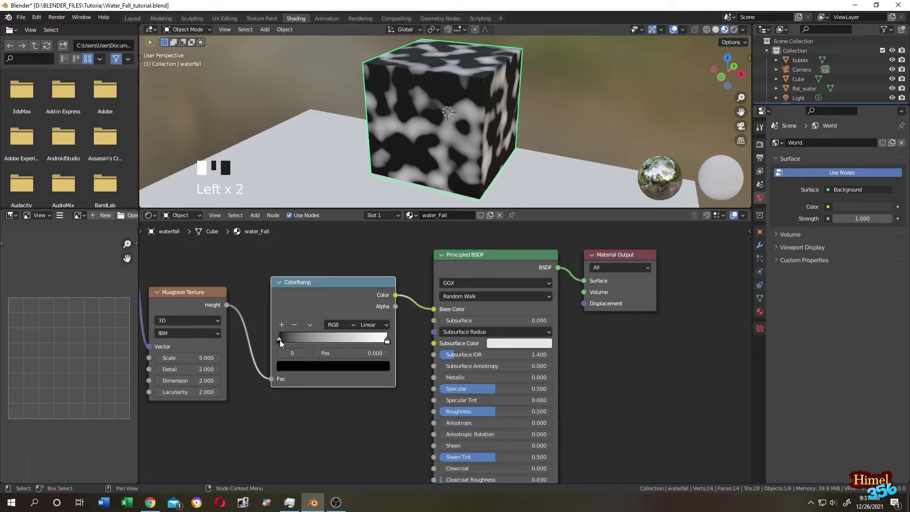
pyautogui.click(321, 367)
pyautogui.moveTo(365, 292); pyautogui.dragTo(366, 242)
pyautogui.moveTo(320, 255); pyautogui.dragTo(320, 226)
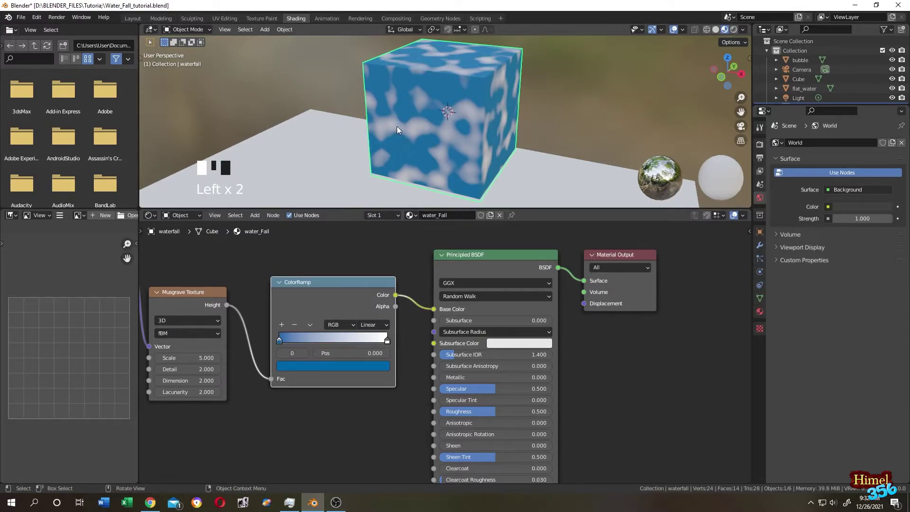
pyautogui.moveTo(281, 341); pyautogui.dragTo(288, 341)
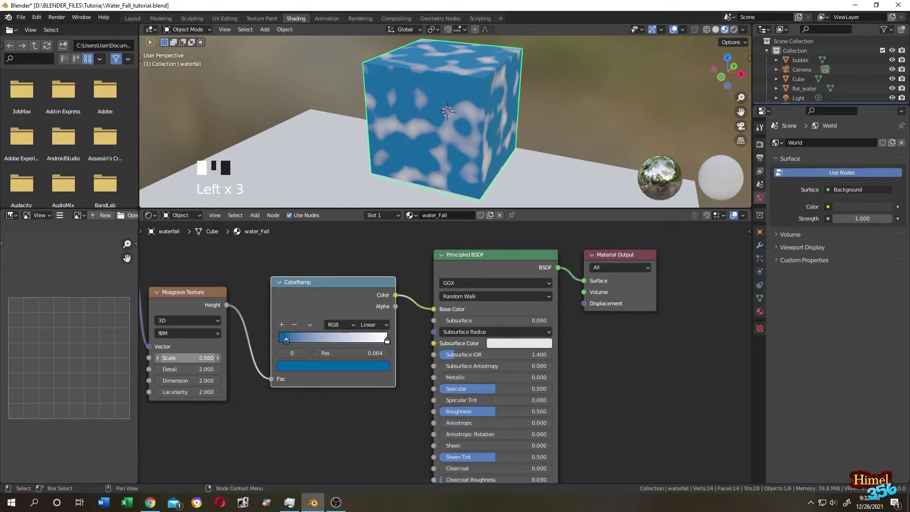
# Step: Set the Musgrave Texture's scale to 4.2
pyautogui.moveTo(204, 358)
pyautogui.mouseDown()
pyautogui.moveTo(185, 358)
pyautogui.moveTo(218, 358)
pyautogui.mouseUp()
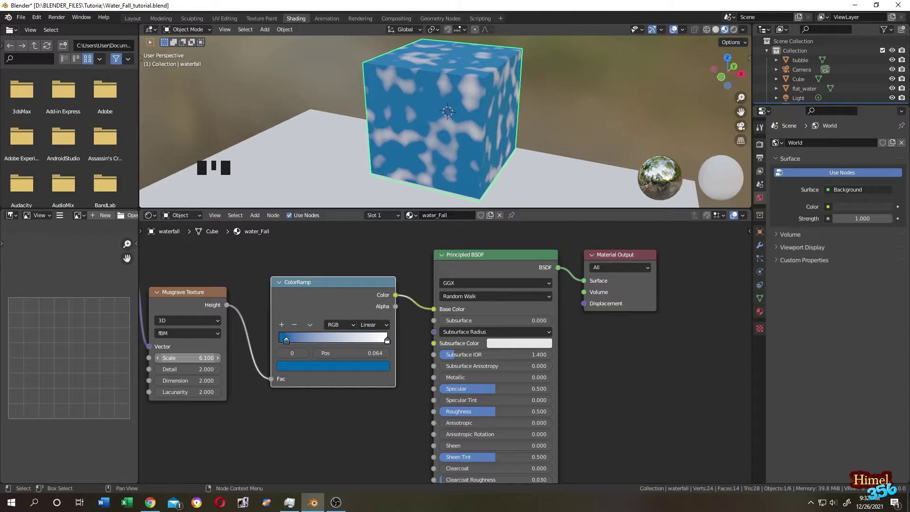
pyautogui.click(205, 363)
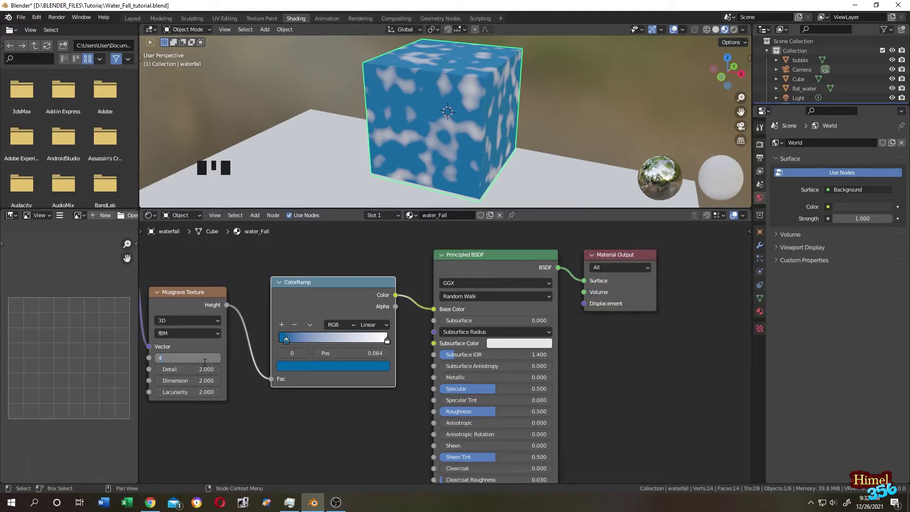
pyautogui.write('4.2')
pyautogui.press('Return')
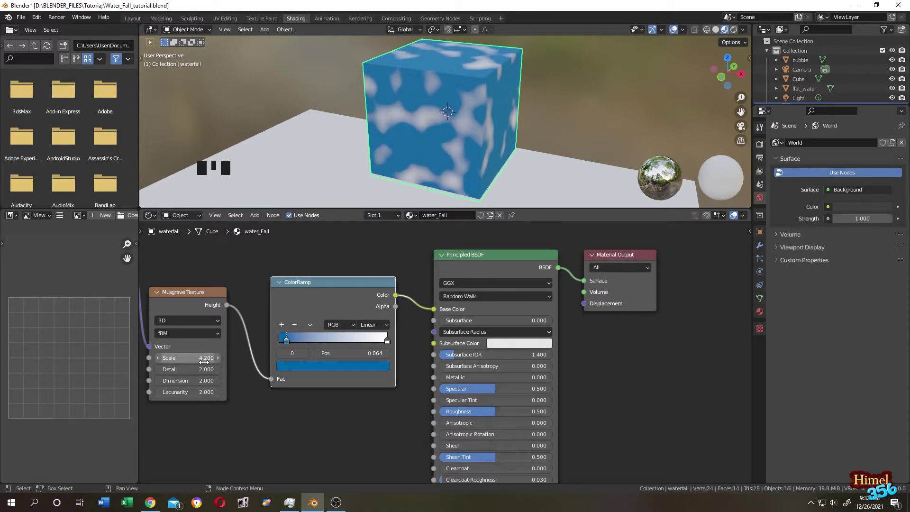
# Step: Open the Animation workspace and turn its camera viewport into a Shader Editor showing the Mapping node, with the sidebar hidden
pyautogui.click(327, 18)
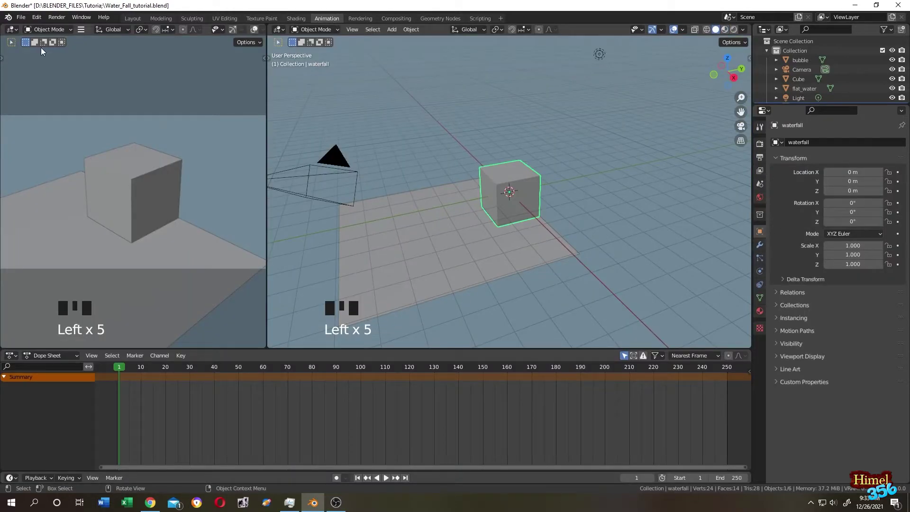
pyautogui.click(11, 33)
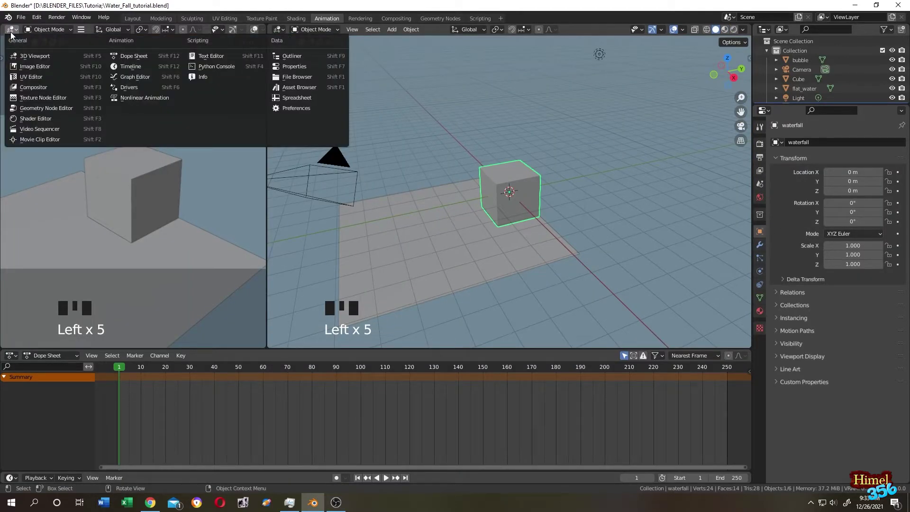
pyautogui.click(39, 116)
pyautogui.scroll(5, 22, 234)
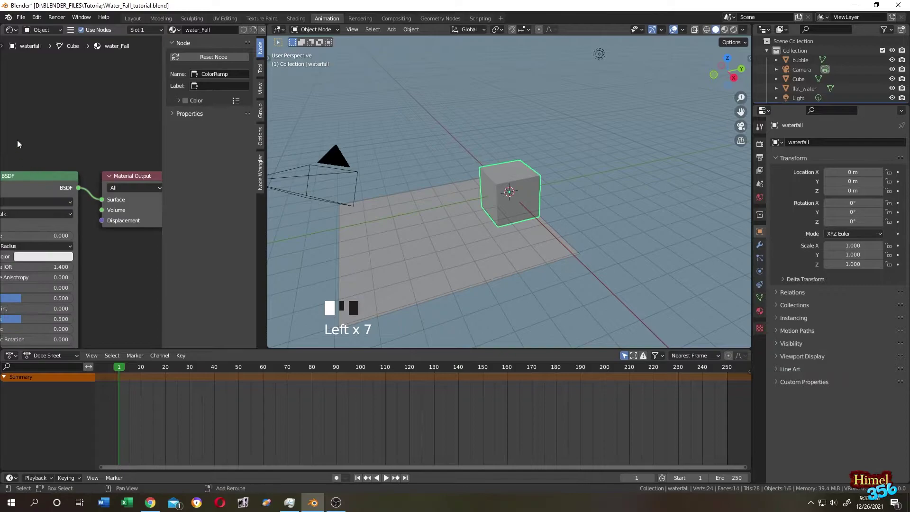
pyautogui.moveTo(17, 140); pyautogui.dragTo(136, 120)
pyautogui.press('n')
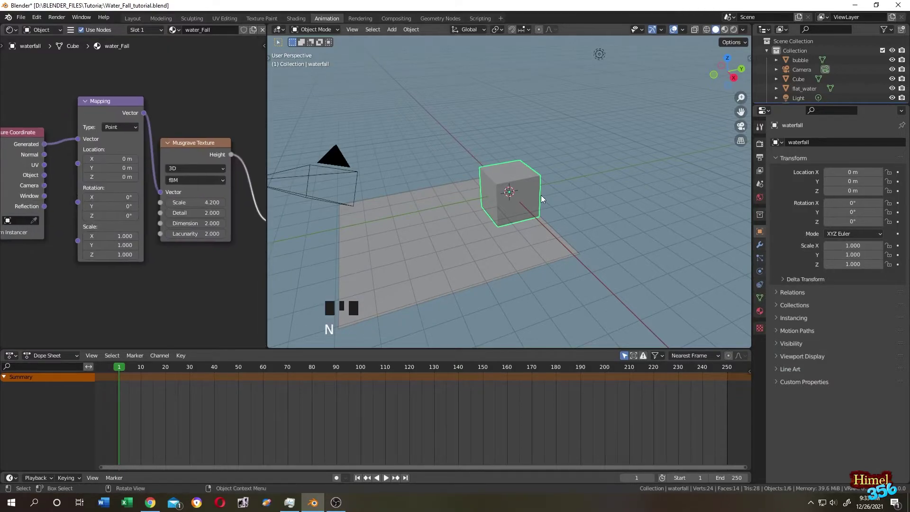
# Step: With Material Preview shading on, keyframe the Mapping node's location at 0 m on frame 1 and show unselected objects' channels in the Dope Sheet
pyautogui.click(717, 30)
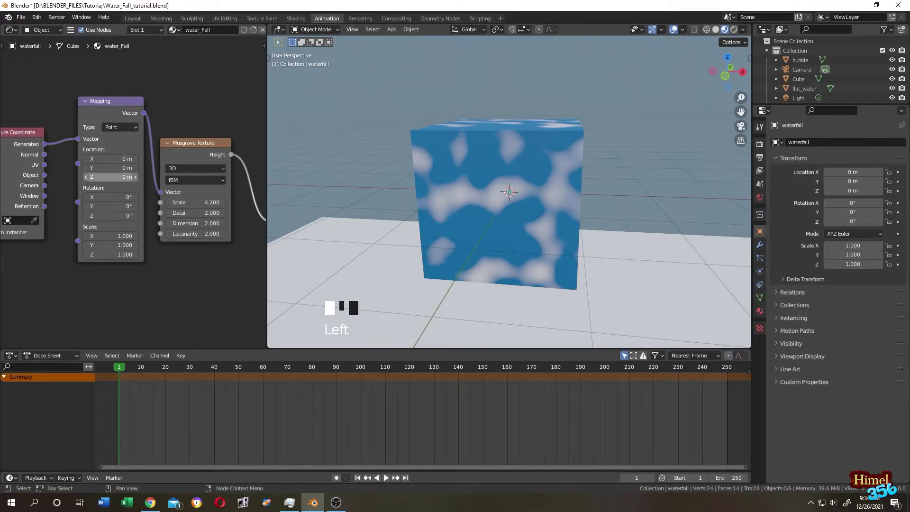
pyautogui.moveTo(123, 180); pyautogui.dragTo(186, 177)
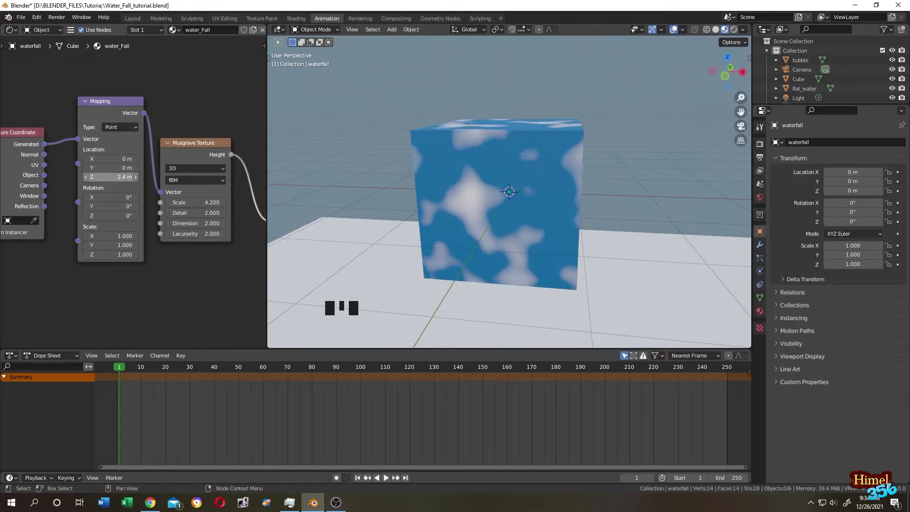
pyautogui.rightClick(122, 177)
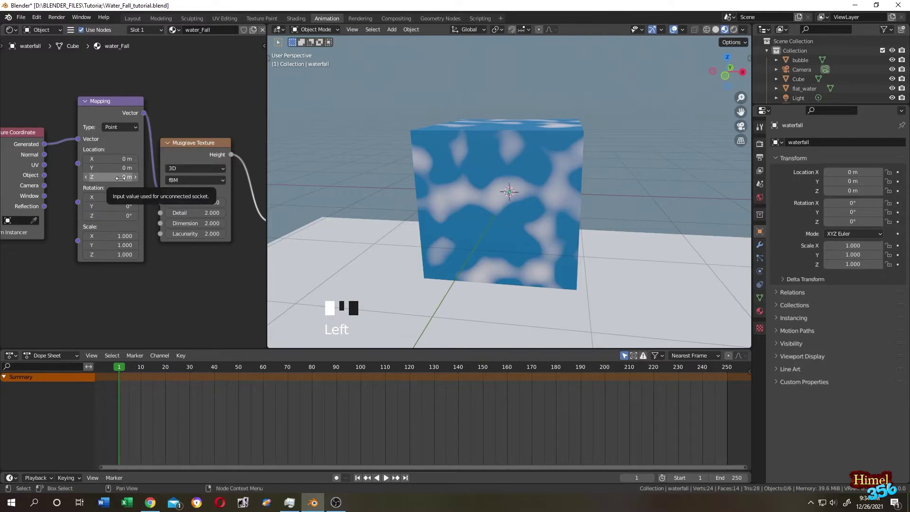
pyautogui.press('i')
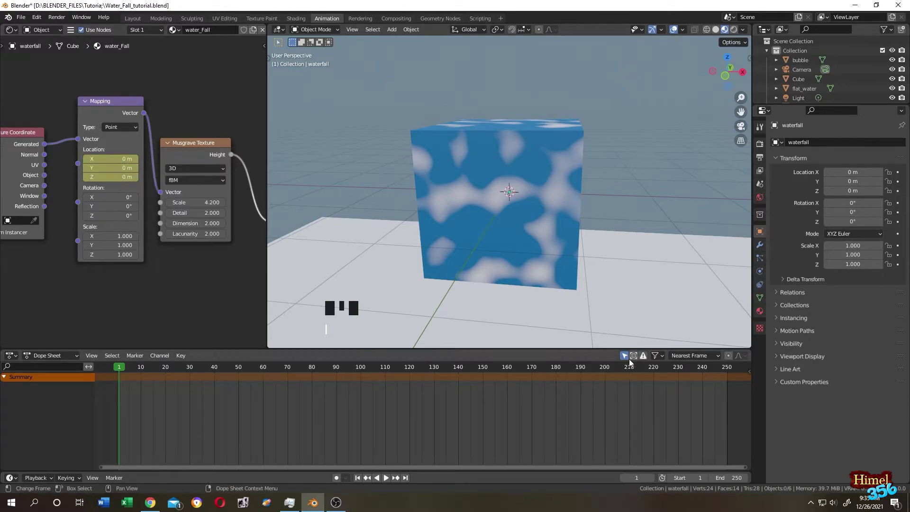
pyautogui.click(596, 359)
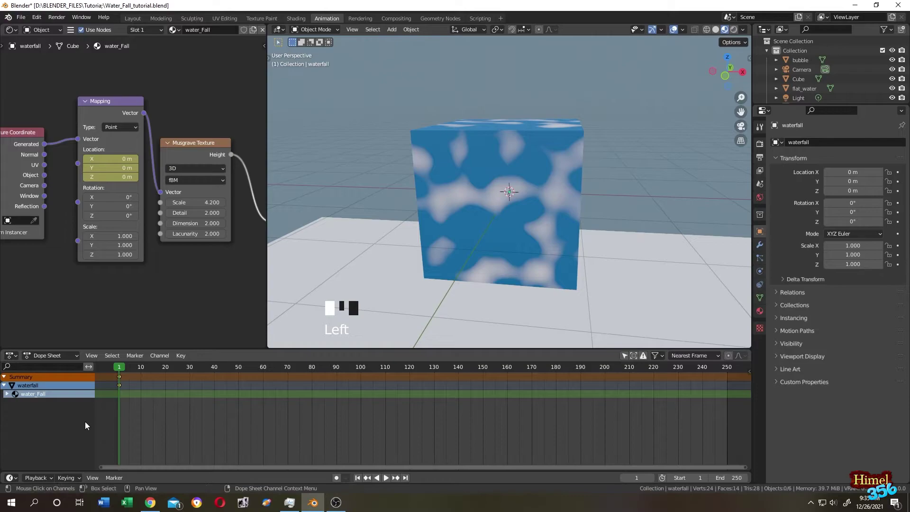
# Step: On frame 250, set the Mapping node's Z location to 3 m and keyframe it for the waterfall
pyautogui.click(450, 261)
pyautogui.moveTo(426, 366); pyautogui.dragTo(727, 367)
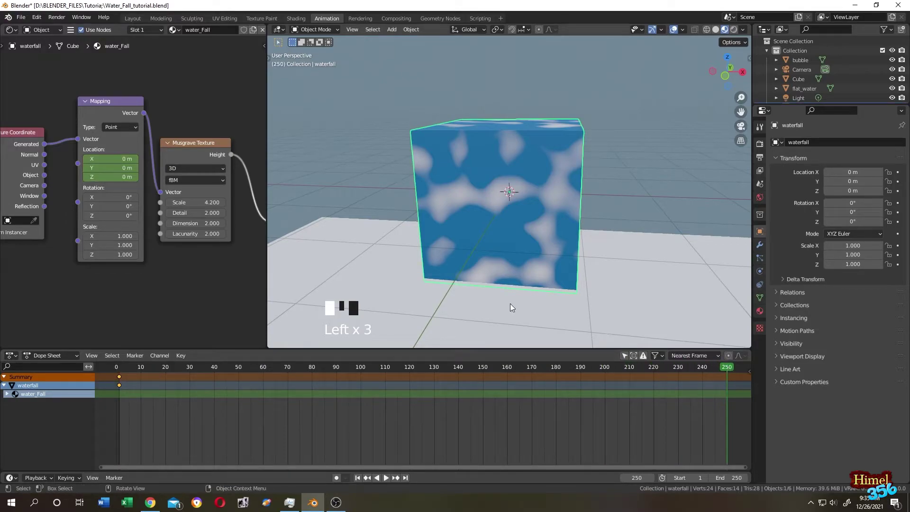
pyautogui.click(129, 181)
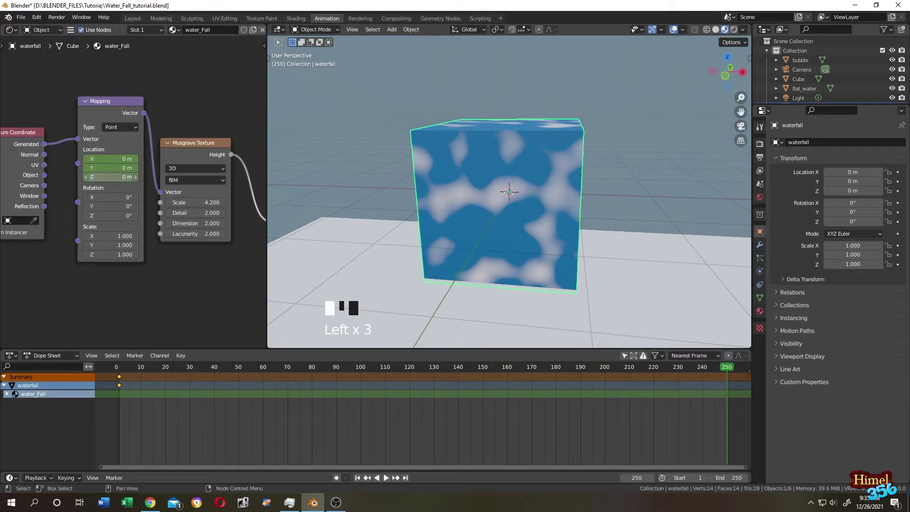
pyautogui.write('3')
pyautogui.click(130, 180)
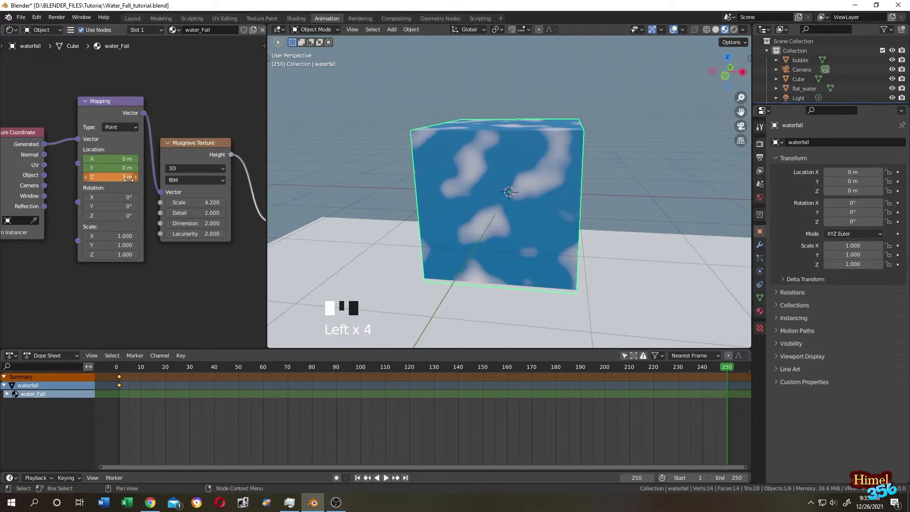
pyautogui.press('i')
# Step: Return to frame 1 and delete the X and Y location channels from the water_Fall material's animation
pyautogui.click(119, 367)
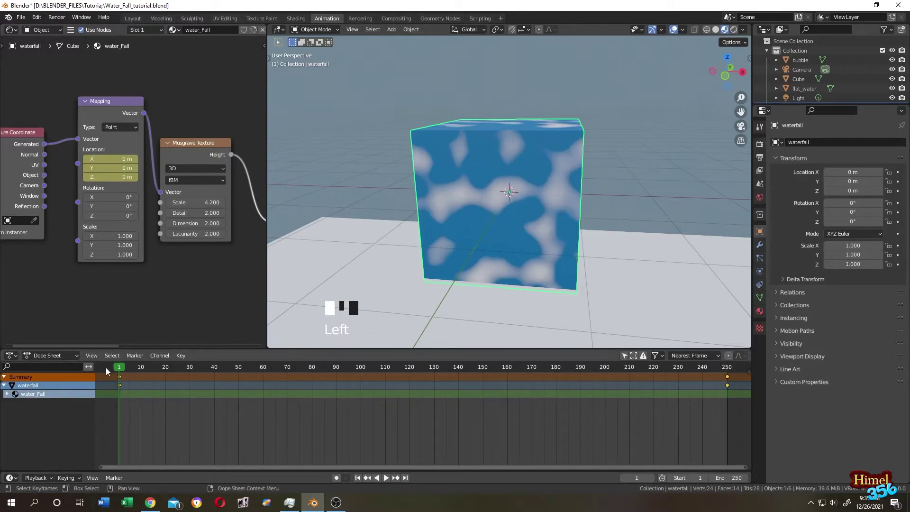
pyautogui.click(8, 395)
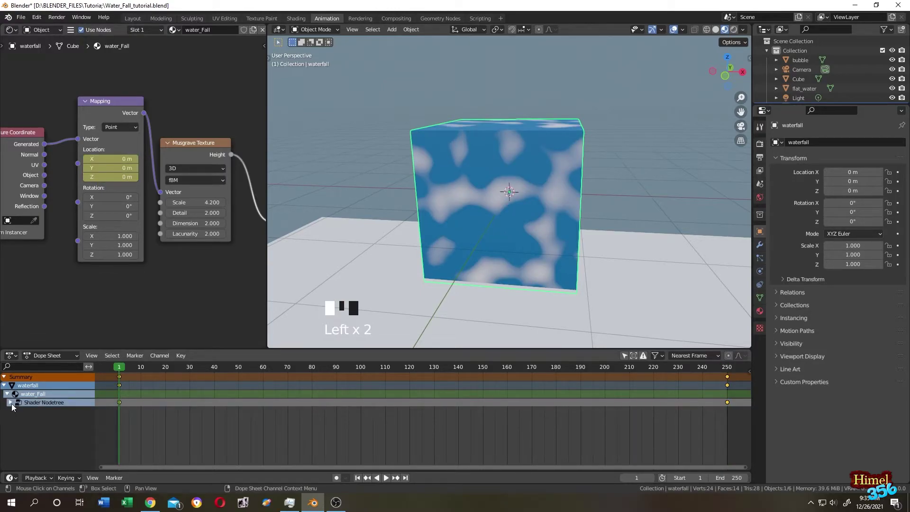
pyautogui.click(10, 403)
pyautogui.click(58, 449)
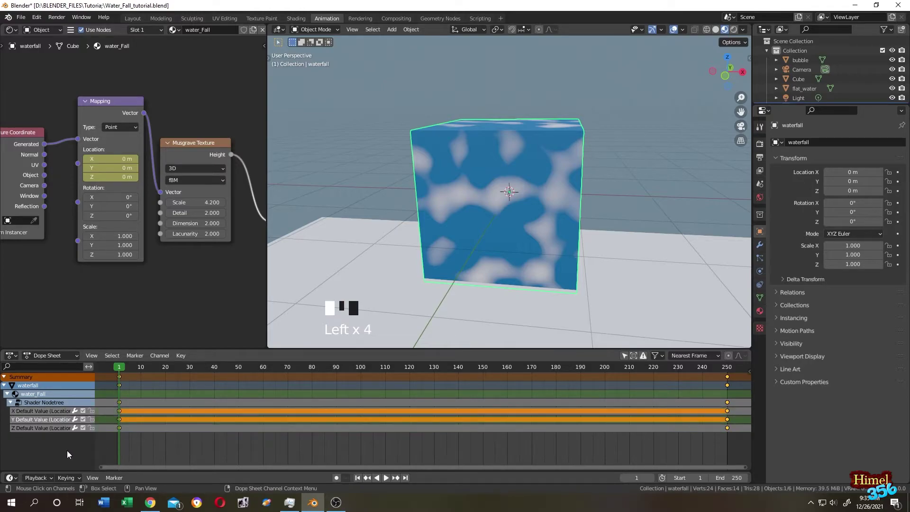
pyautogui.keyDown('shift'); pyautogui.click(55, 411); pyautogui.keyUp('shift')
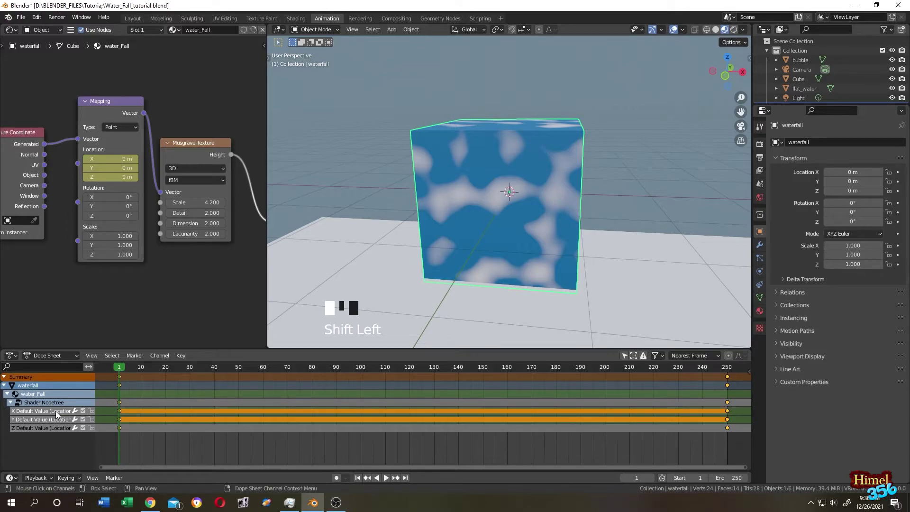
pyautogui.press('Delete')
# Step: Set the interpolation mode of the remaining Z location keyframes to Linear
pyautogui.moveTo(733, 419); pyautogui.dragTo(117, 408)
pyautogui.rightClick(120, 410)
pyautogui.moveTo(120, 410)
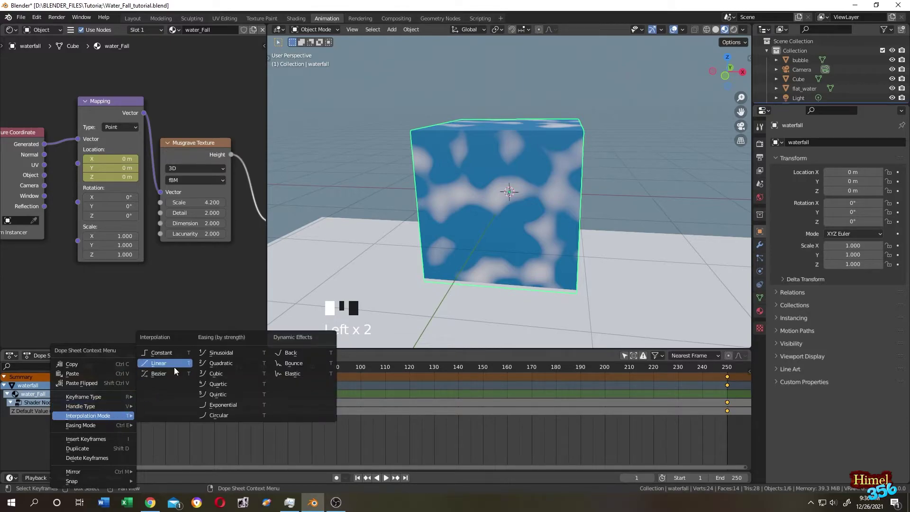
pyautogui.click(174, 368)
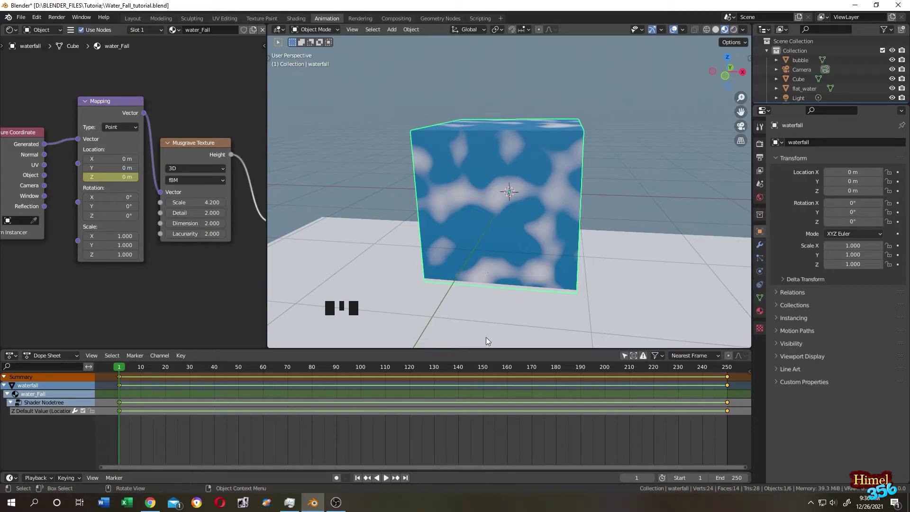
# Step: Increase the Musgrave Texture's scale to 8.5
pyautogui.hotkey('ctrl', 'z')
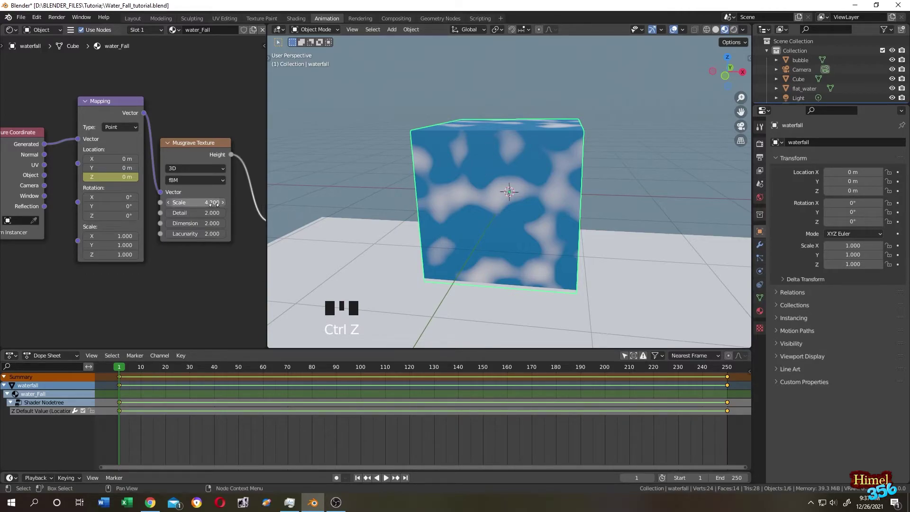
pyautogui.moveTo(214, 204); pyautogui.dragTo(251, 204)
pyautogui.scroll(-4, 426, 264)
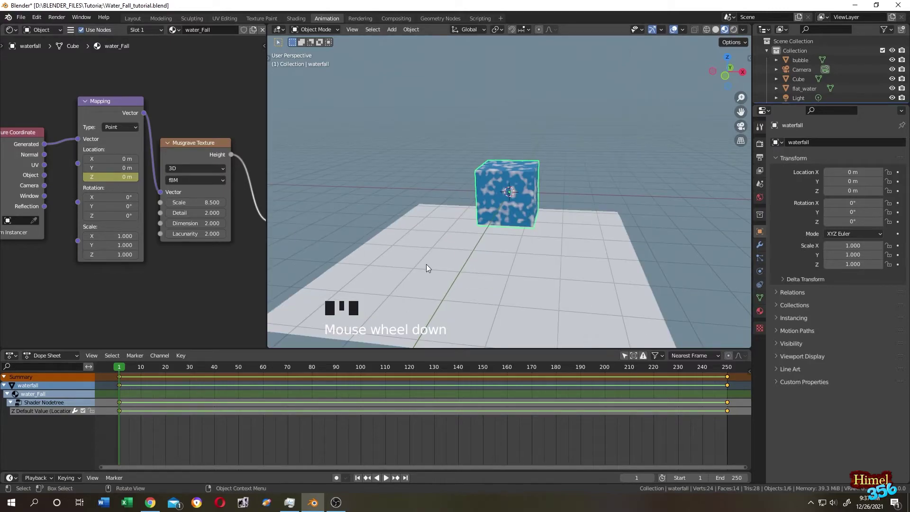
# Step: Assign the existing water_Fall material to the flat_water plane
pyautogui.click(544, 264)
pyautogui.click(759, 311)
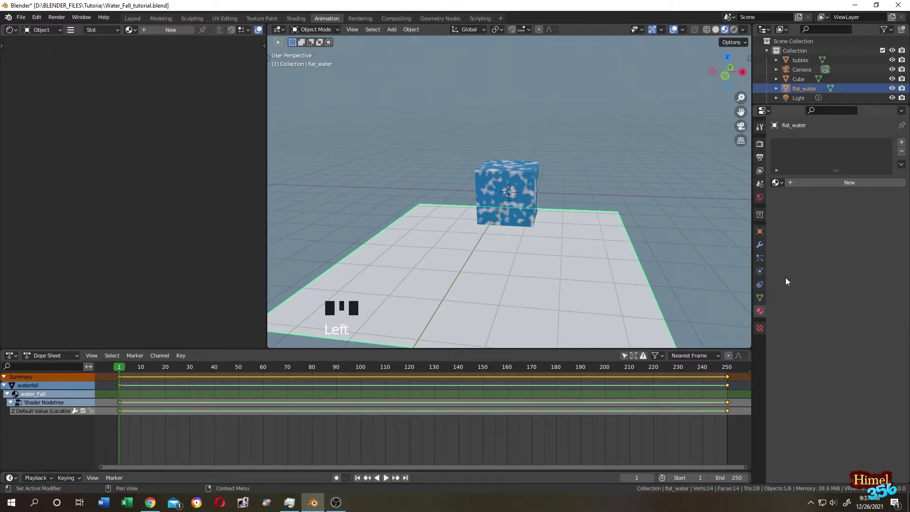
pyautogui.click(776, 183)
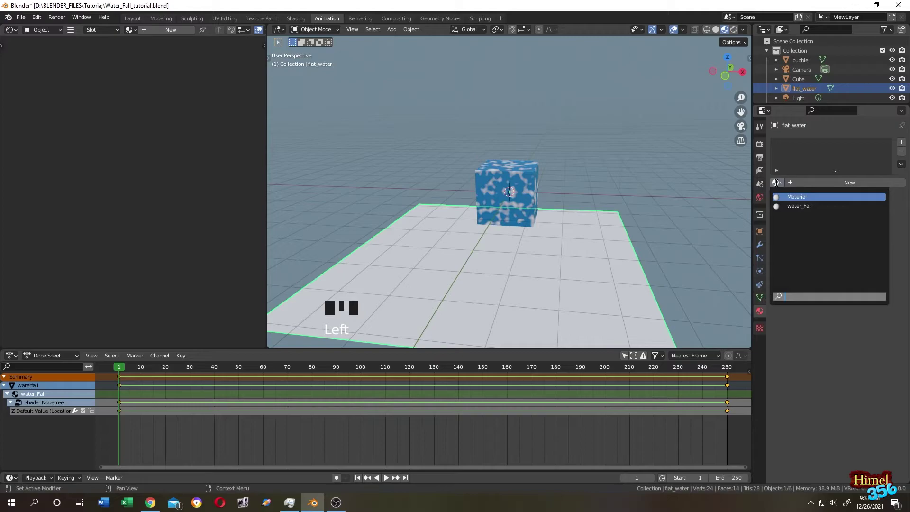
pyautogui.click(792, 206)
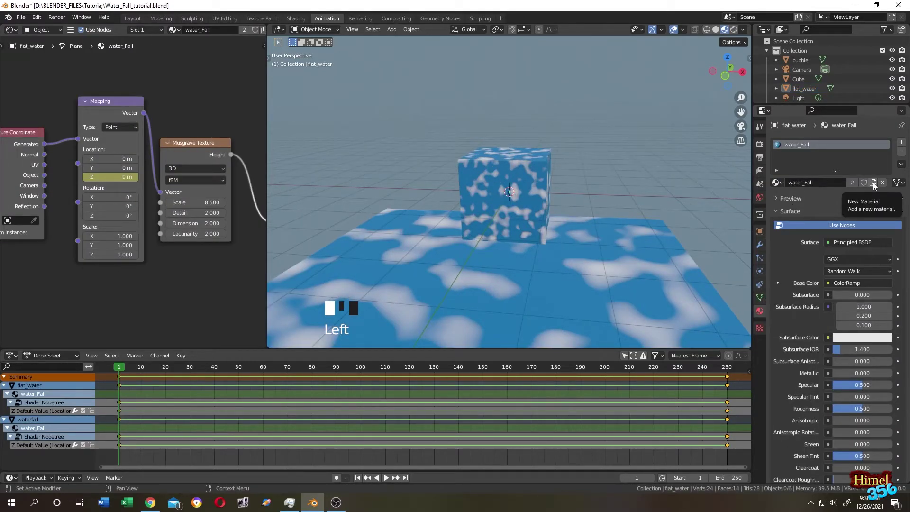
# Step: Make a separate copy of the plane's water_Fall material and rename it flat _water
pyautogui.click(872, 182)
pyautogui.click(816, 146)
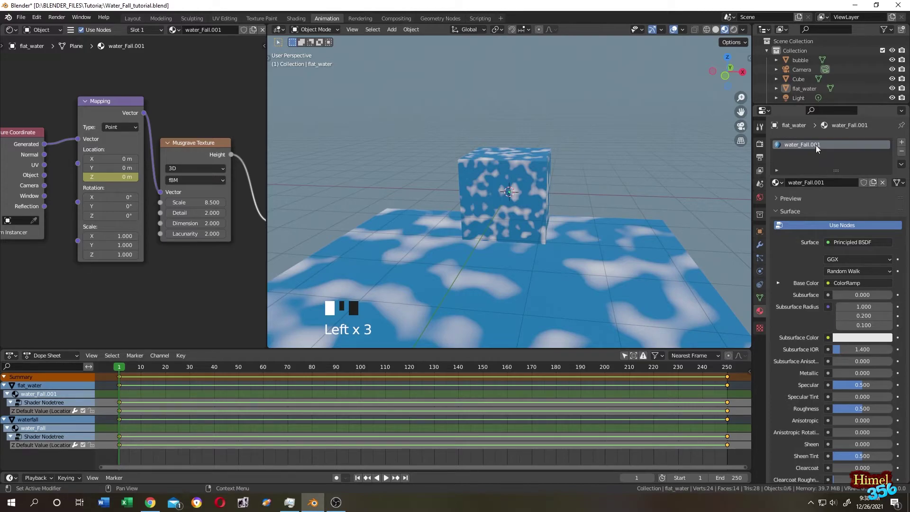
pyautogui.doubleClick(815, 145)
pyautogui.write('flat_water')
pyautogui.press('Return')
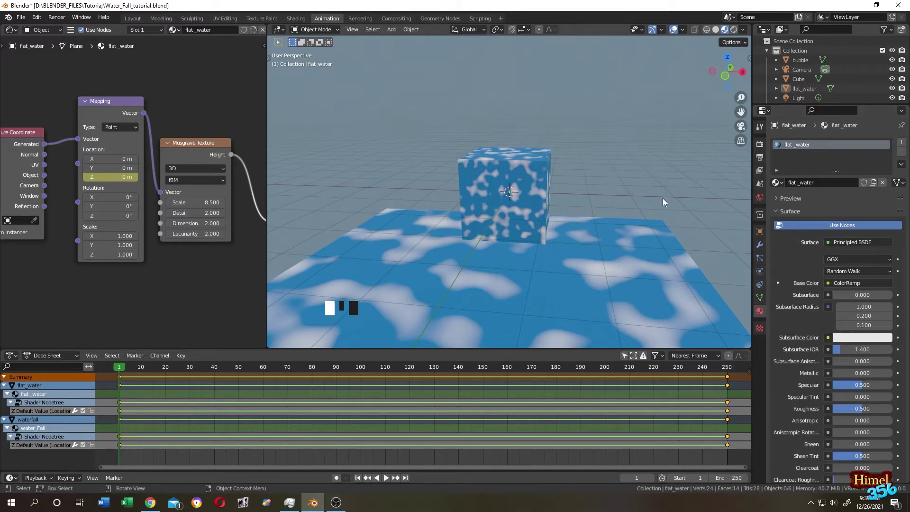
# Step: Play back the water animation, select the flat_water plane and check which material it has assigned
pyautogui.press('space')
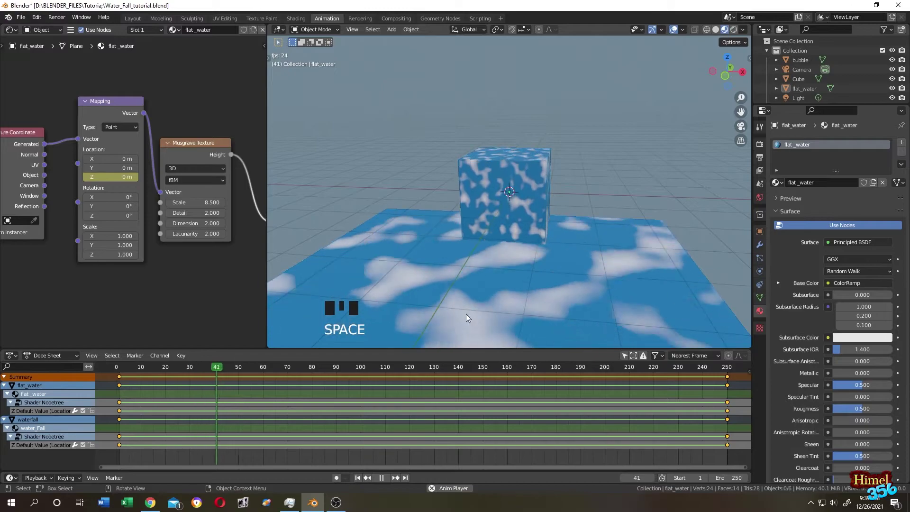
pyautogui.click(655, 258)
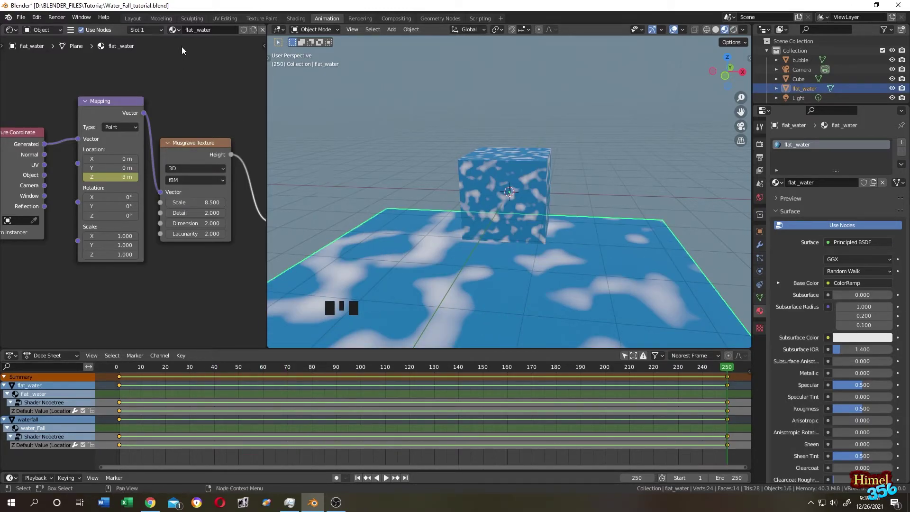
pyautogui.click(174, 29)
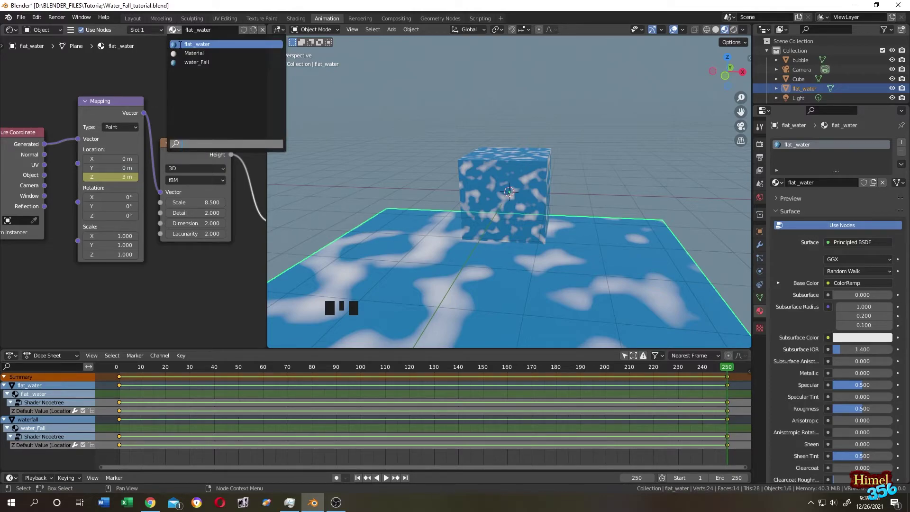
pyautogui.click(180, 45)
# Step: Keyframe the plane material's Mapping location with Z at 1 m on frame 250 and play back the animation
pyautogui.moveTo(536, 369); pyautogui.dragTo(594, 373)
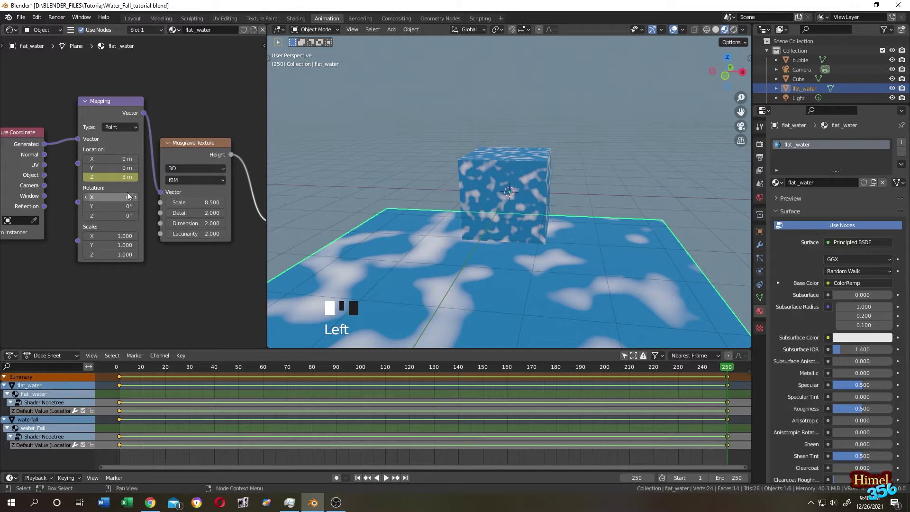
pyautogui.click(127, 177)
pyautogui.write('1')
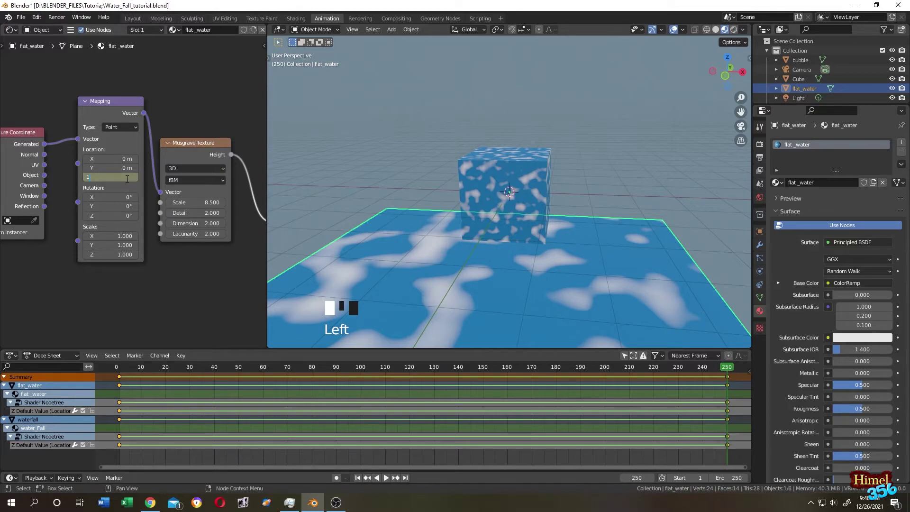
pyautogui.press('Return')
pyautogui.press('i')
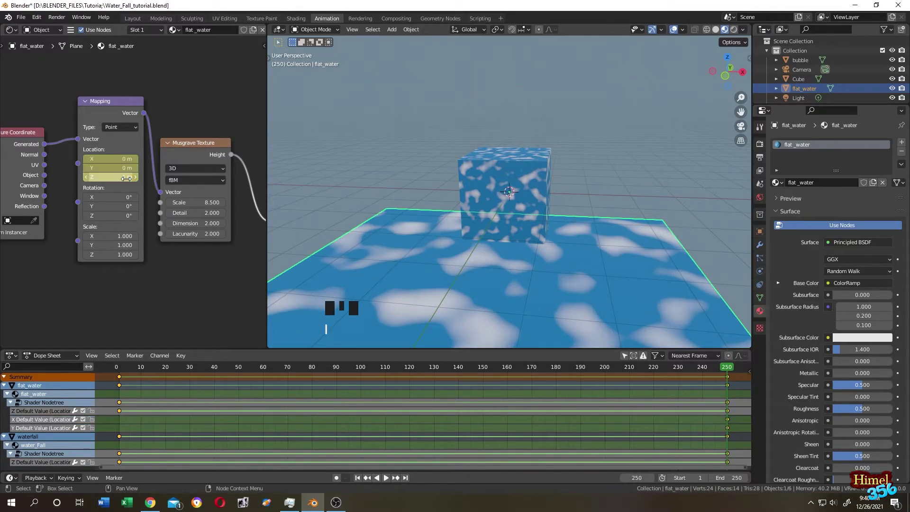
pyautogui.press('space')
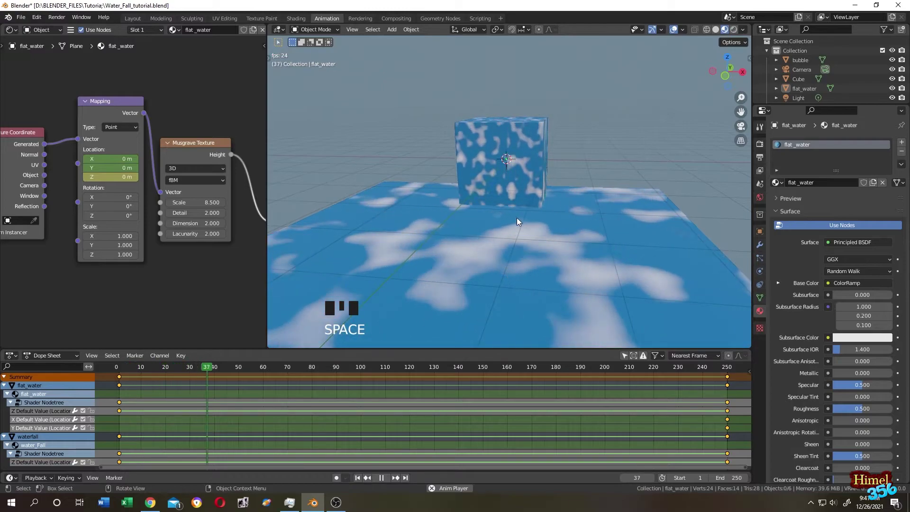
pyautogui.press('space')
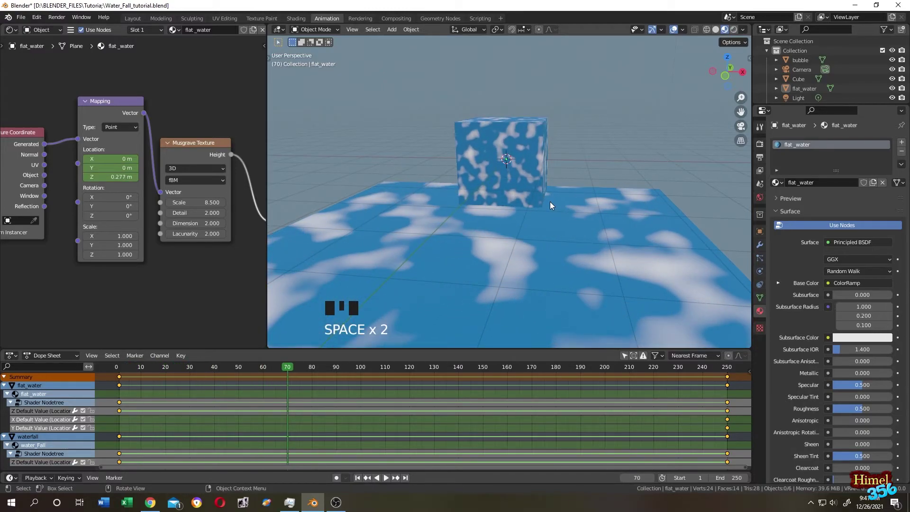
# Step: Add an emitter particle system to the bubble object in the Layout workspace and set its particle number to 500
pyautogui.click(132, 18)
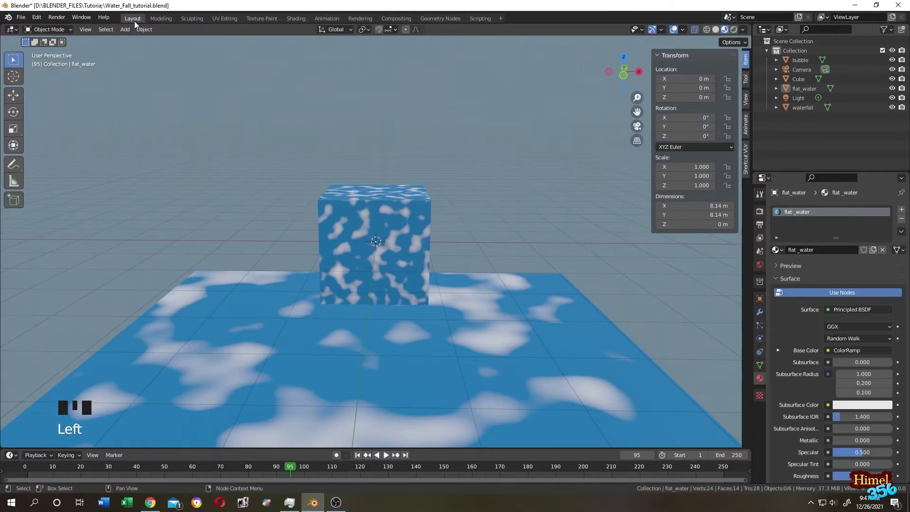
pyautogui.click(799, 60)
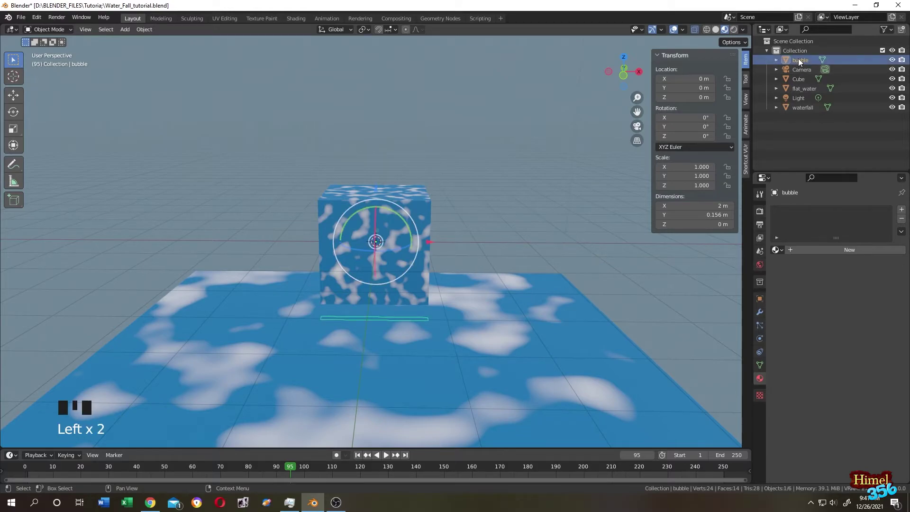
pyautogui.click(760, 325)
pyautogui.click(901, 209)
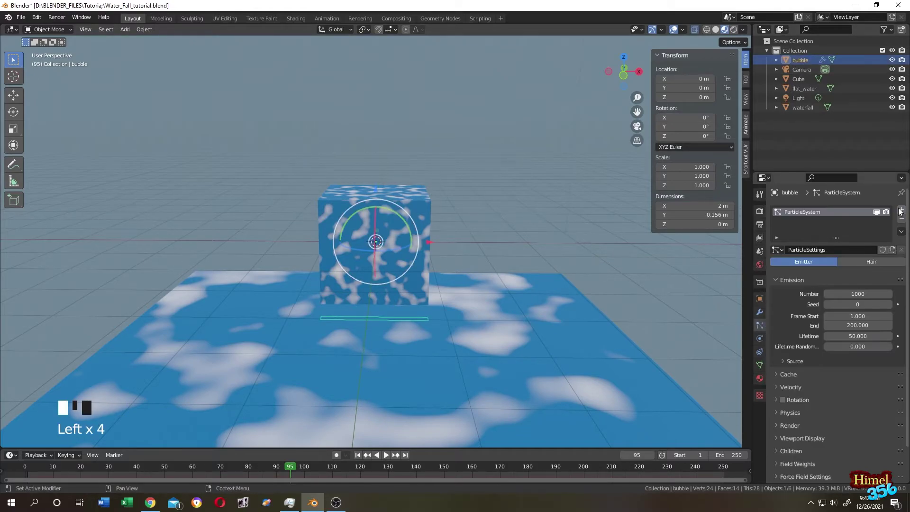
pyautogui.click(807, 263)
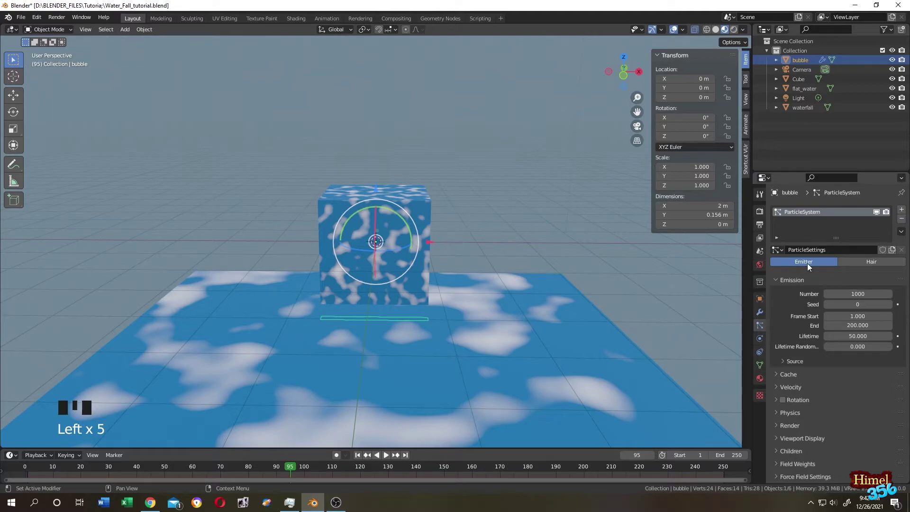
pyautogui.click(859, 294)
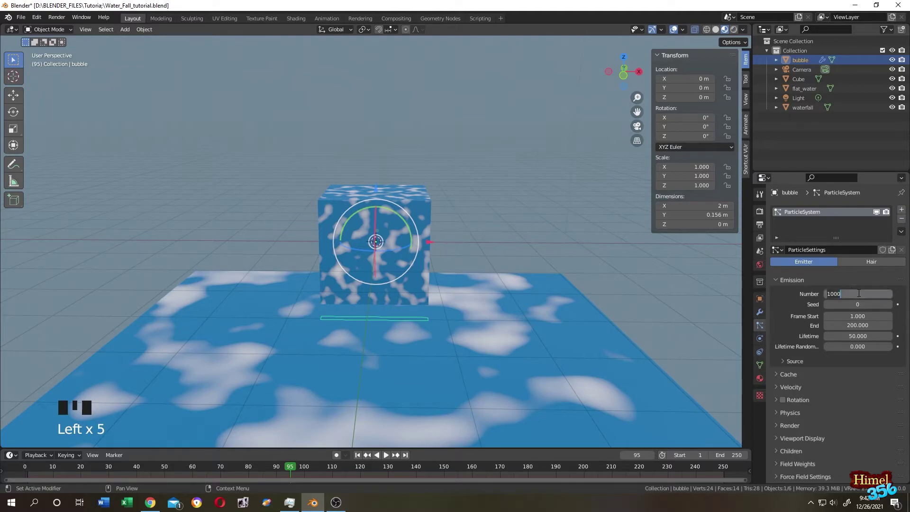
pyautogui.write('500')
pyautogui.press('Return')
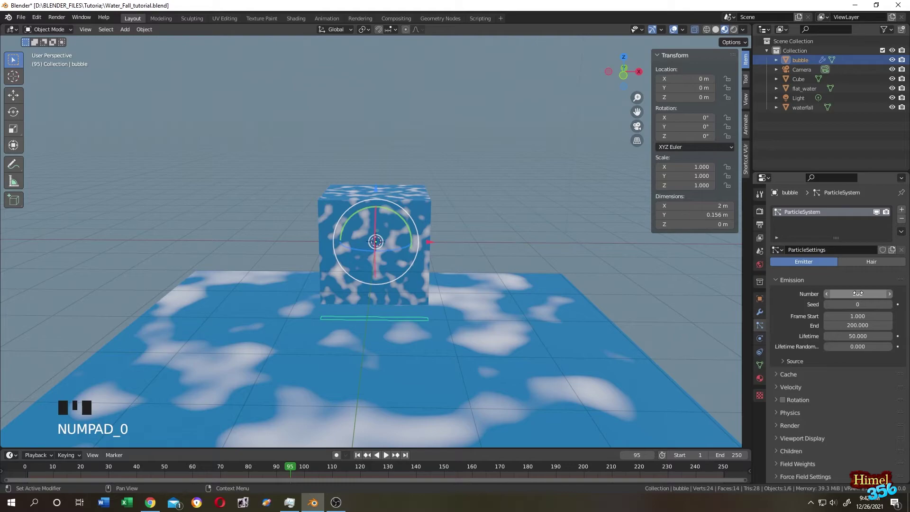
# Step: Set the particle system's Object Velocity to 0.5 and its velocity Randomize to 0.5
pyautogui.click(781, 385)
pyautogui.scroll(-3, 789, 368)
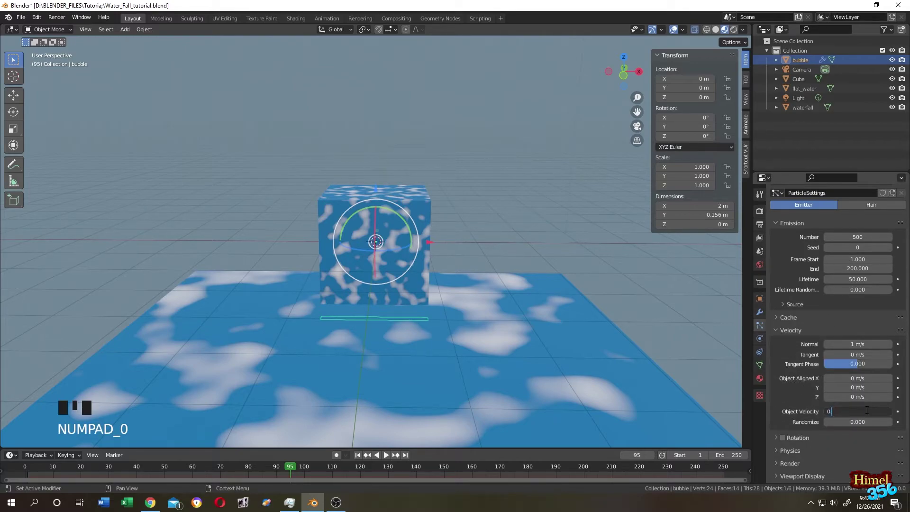
pyautogui.moveTo(848, 412); pyautogui.dragTo(868, 413)
pyautogui.click(857, 422)
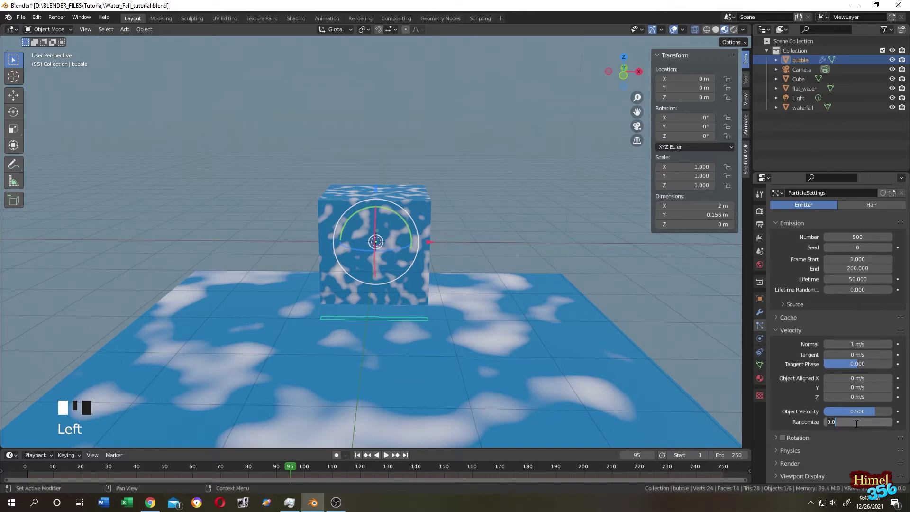
pyautogui.write('0.5')
pyautogui.press('Return')
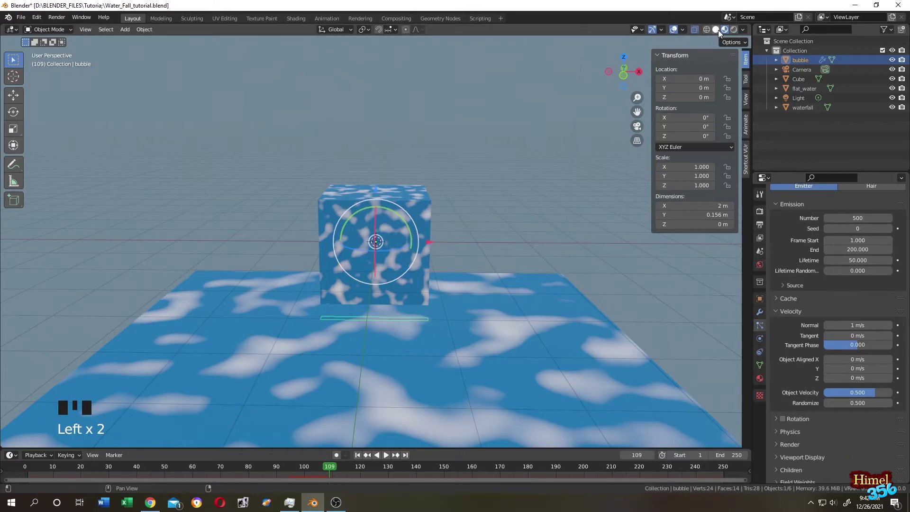
# Step: Display the scene in solid shading and play the animation to check how the bubble particles move
pyautogui.click(717, 30)
pyautogui.press('space')
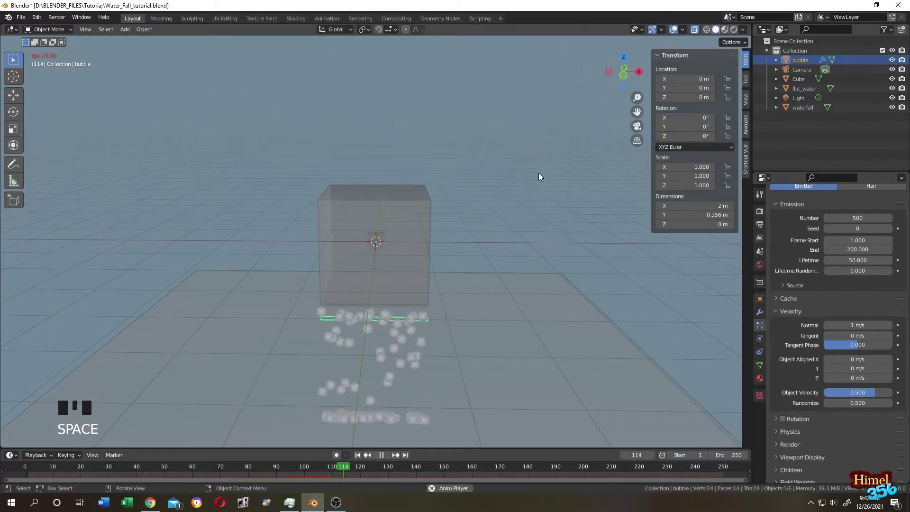
pyautogui.press('space')
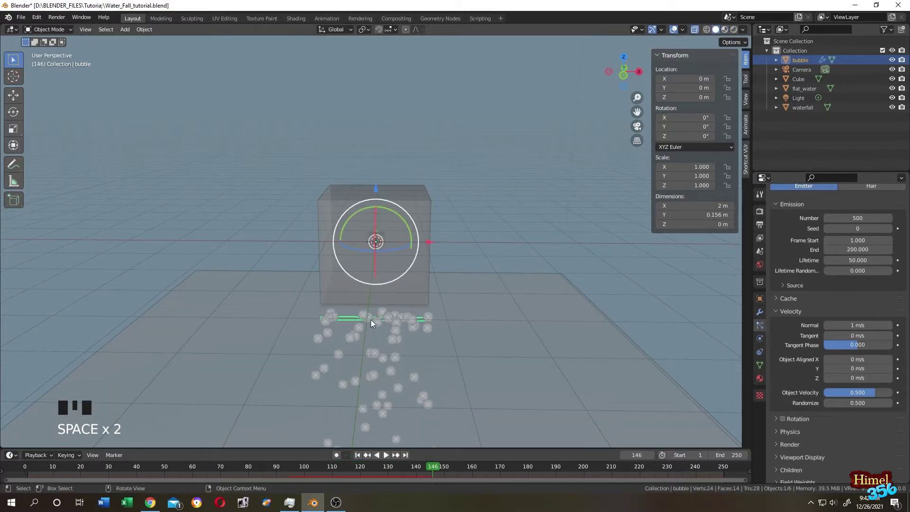
# Step: Set the particles' Gravity field weight to 0 and replay the animation from the start
pyautogui.scroll(-3, 814, 359)
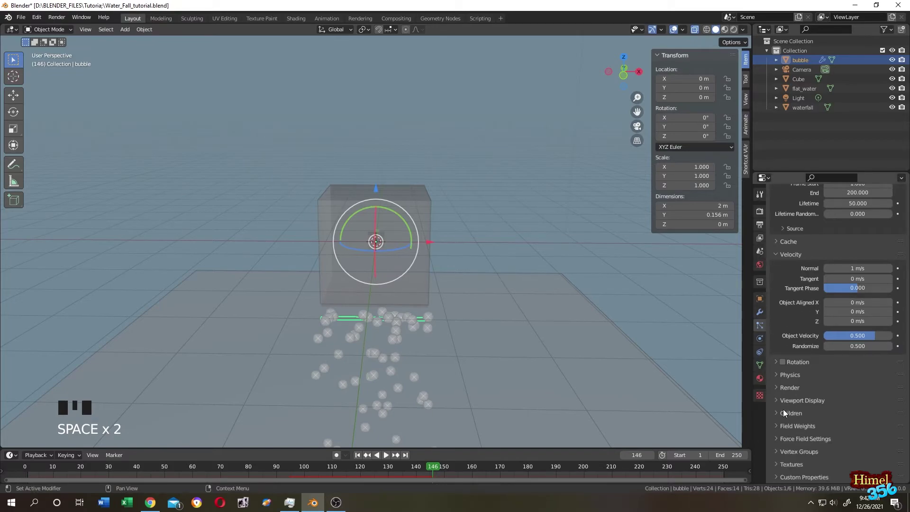
pyautogui.click(795, 424)
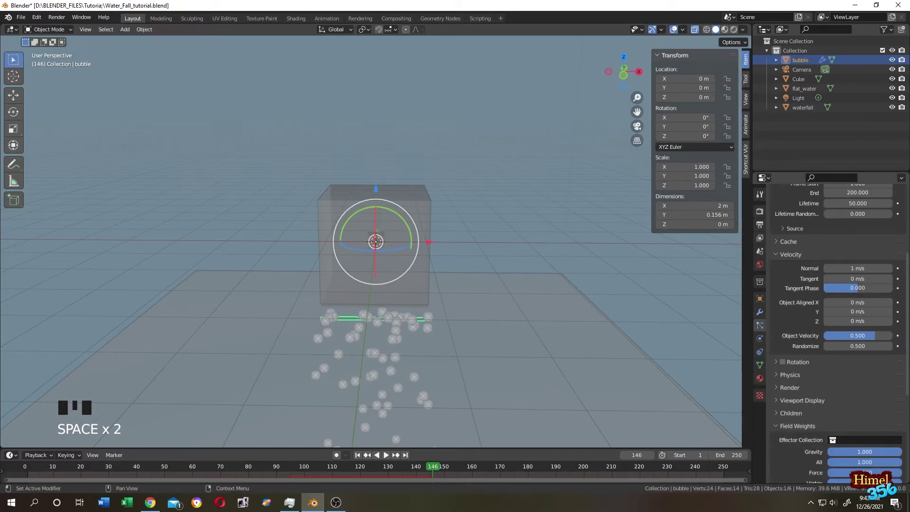
pyautogui.moveTo(877, 451); pyautogui.dragTo(812, 451)
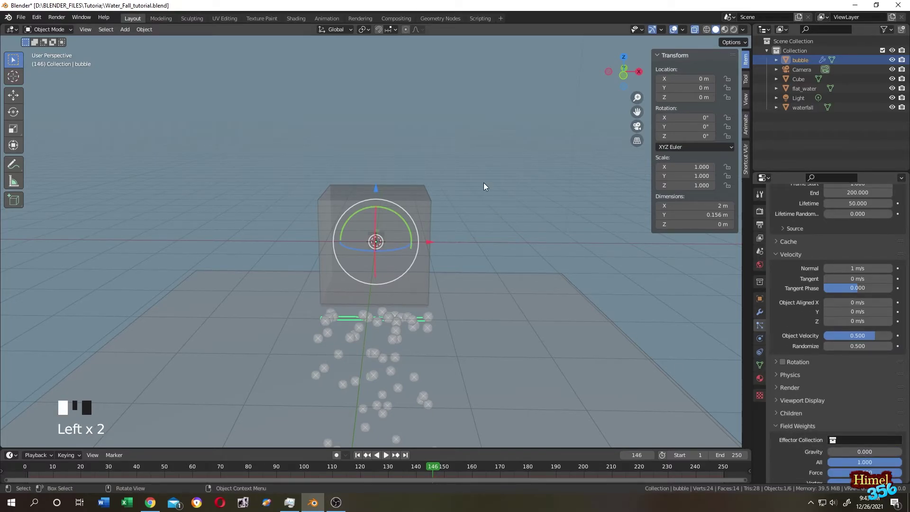
pyautogui.hotkey('shift', 'Left')
pyautogui.press('space')
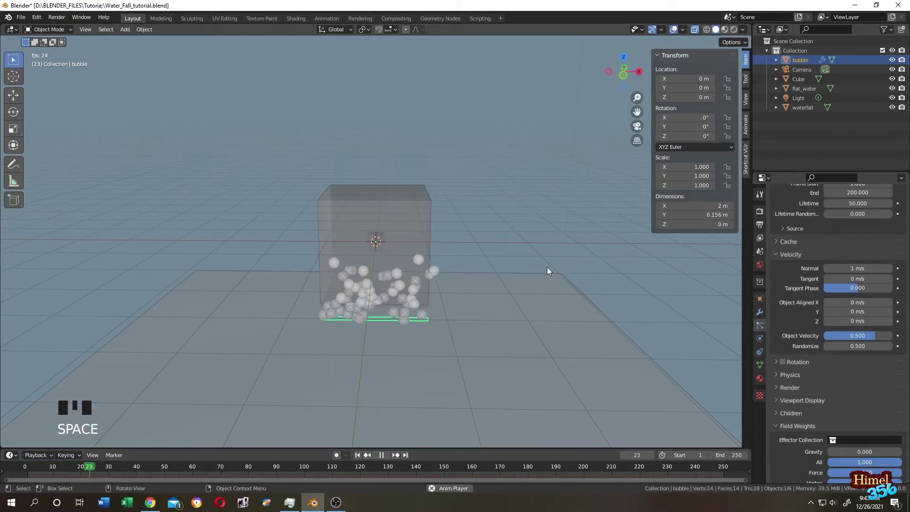
pyautogui.press('space')
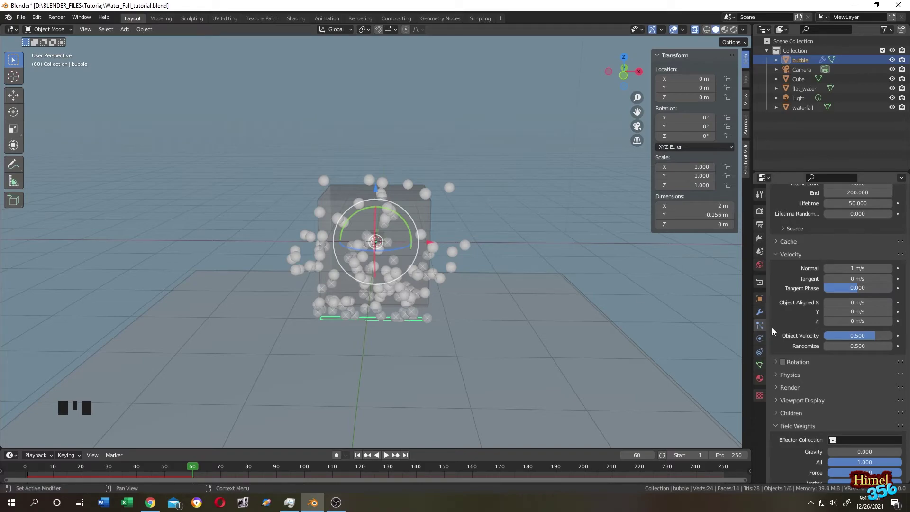
# Step: Set the particle physics Damp force to 0.06 and play the simulation from the start
pyautogui.click(780, 375)
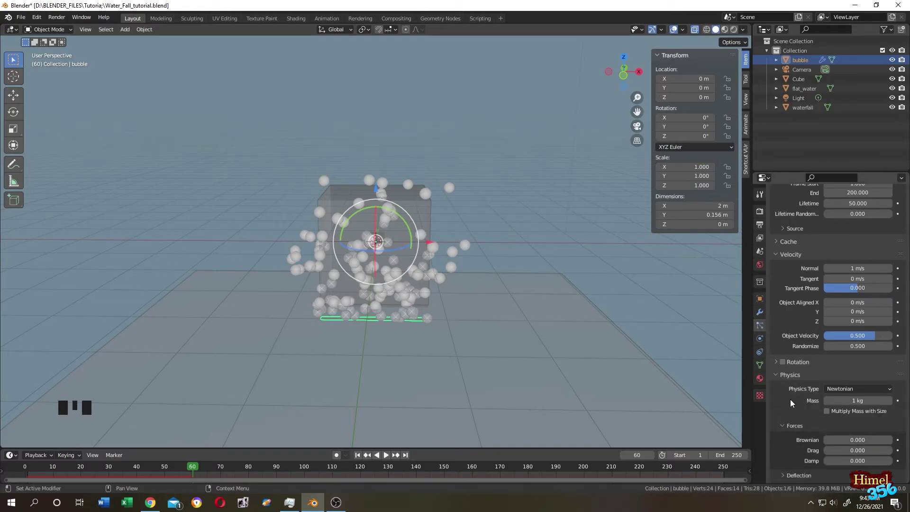
pyautogui.click(862, 461)
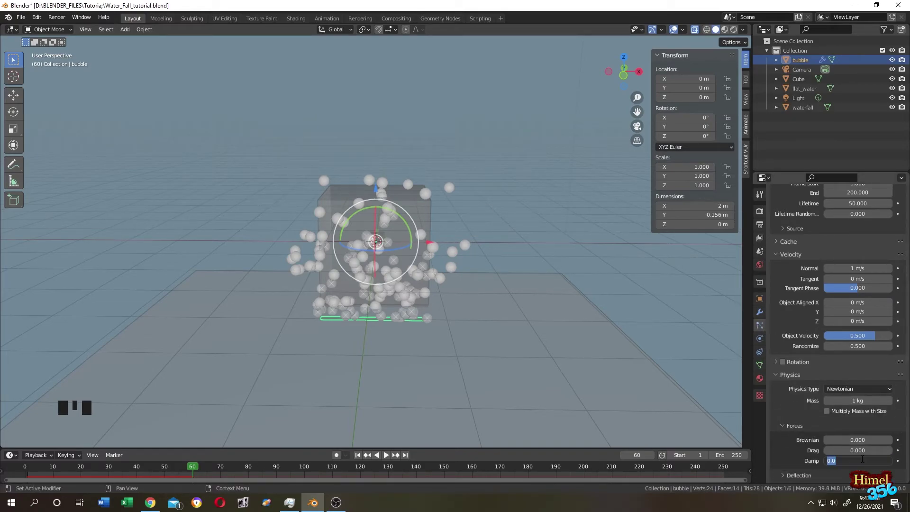
pyautogui.write('60')
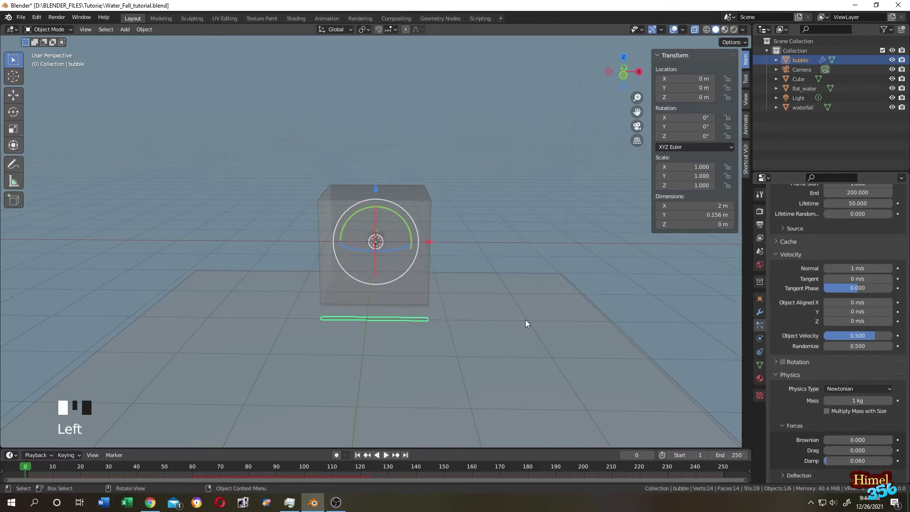
pyautogui.press('space')
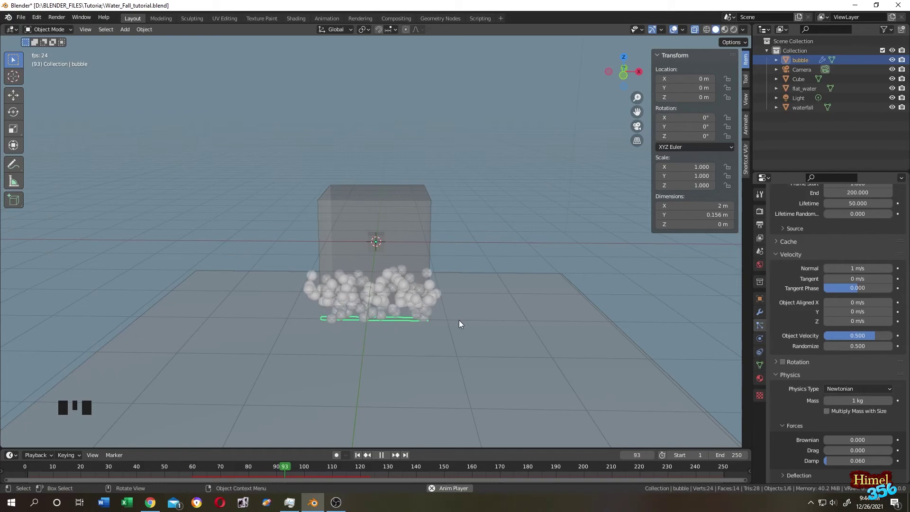
pyautogui.press('space')
# Step: Switch the viewport to material preview and replay the animation from the start to review the bubbles against the water
pyautogui.click(724, 30)
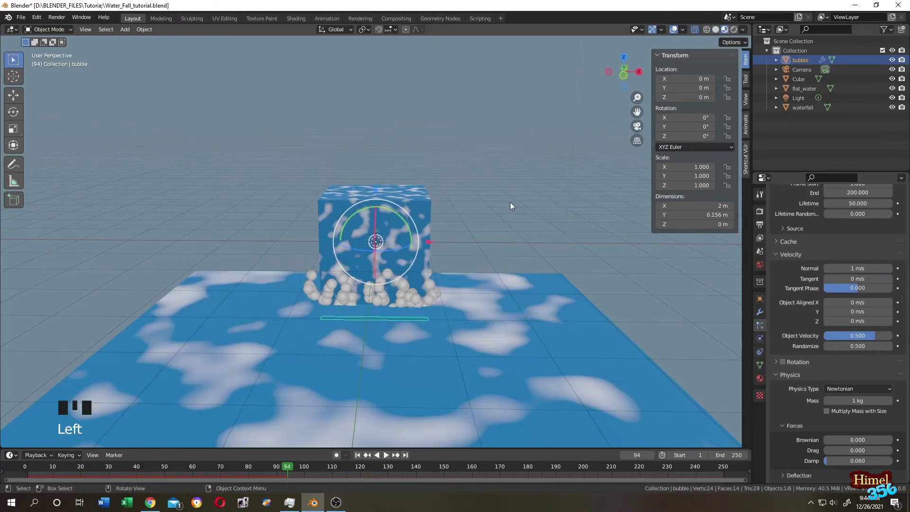
pyautogui.hotkey('shift', 'Left')
pyautogui.press('space')
pyautogui.moveTo(507, 218)
pyautogui.mouseDown(button='middle')
pyautogui.moveTo(436, 208)
pyautogui.moveTo(504, 217)
pyautogui.mouseUp(button='middle')
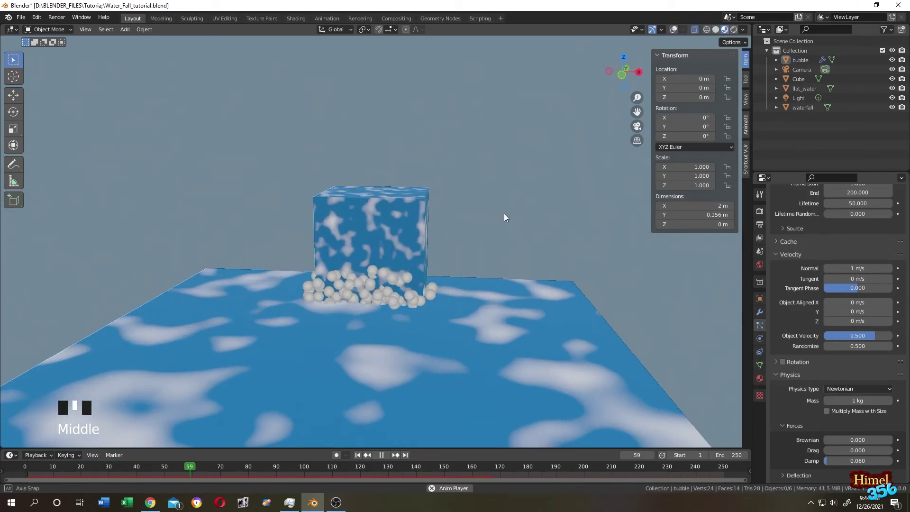
pyautogui.press('space')
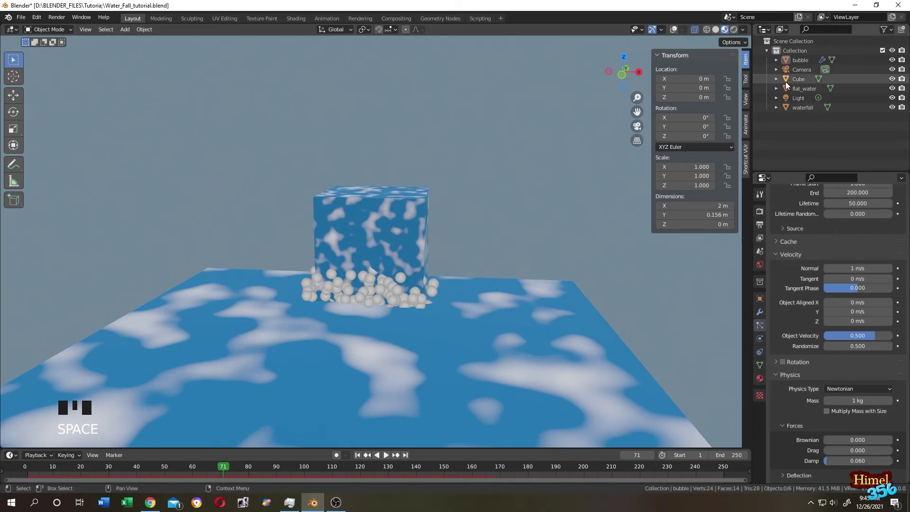
# Step: Rename the Cube object as Shape
pyautogui.tripleClick(798, 78)
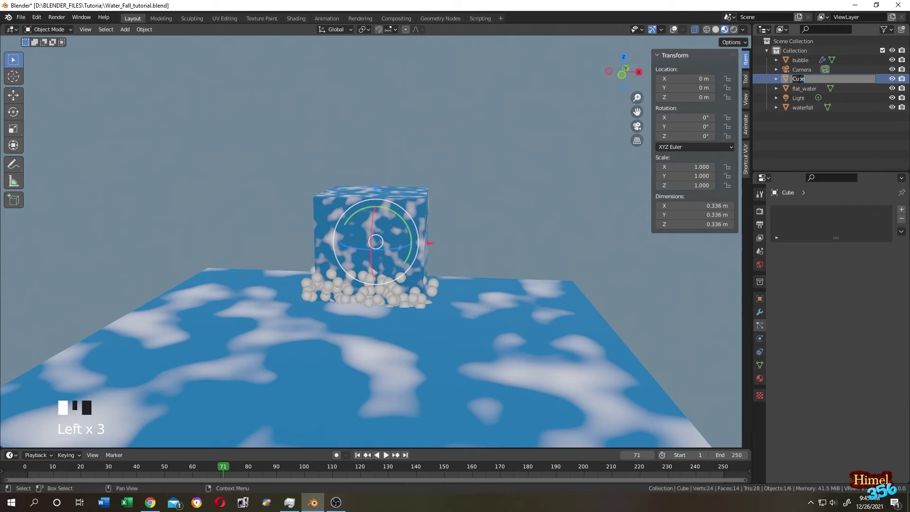
pyautogui.write('Shape')
pyautogui.press('Return')
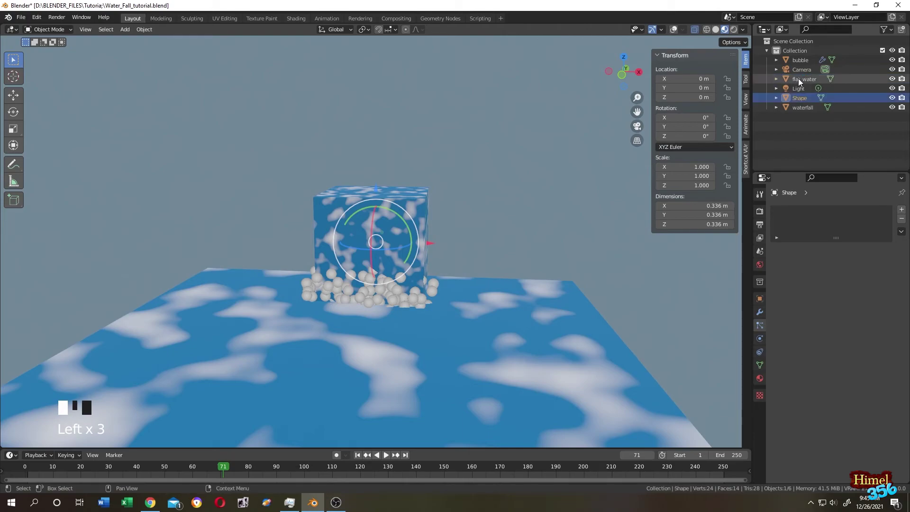
# Step: Set the bubble object's particle system to render its particles as Object
pyautogui.click(809, 61)
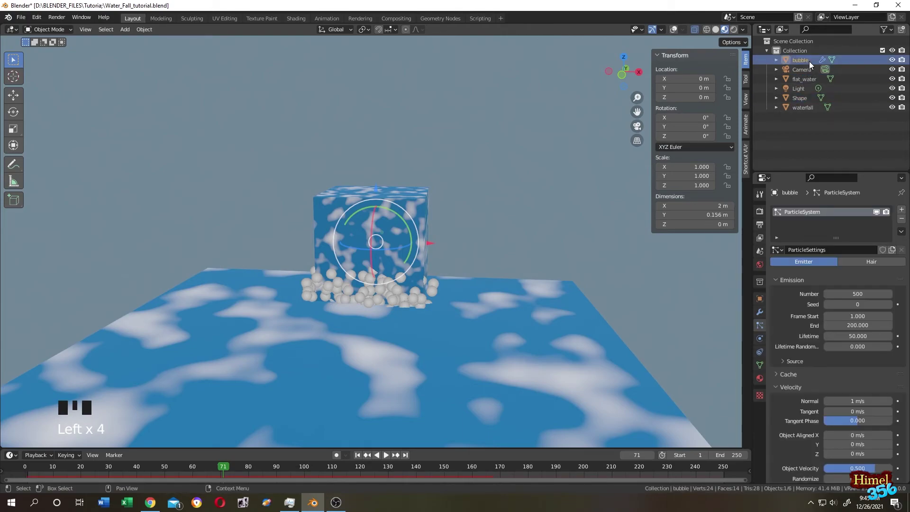
pyautogui.scroll(-4, 803, 337)
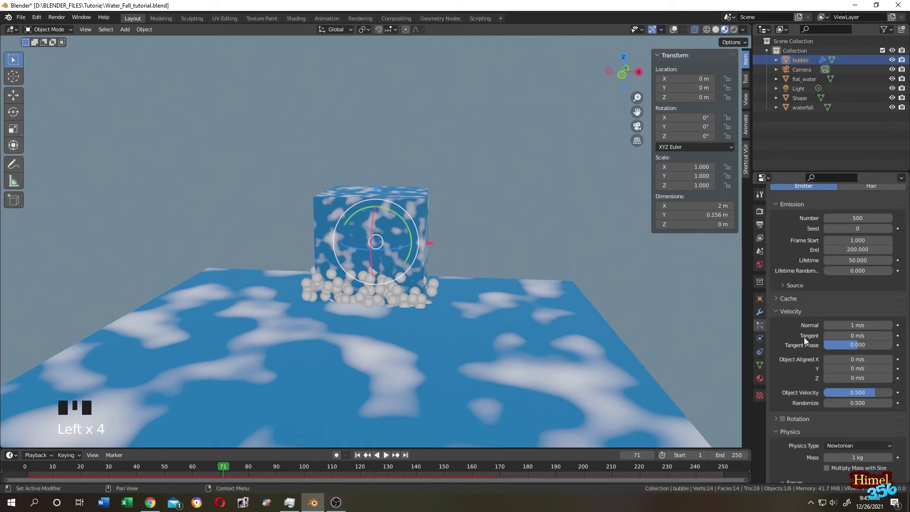
pyautogui.scroll(-8, 804, 337)
pyautogui.click(789, 406)
pyautogui.scroll(-2, 788, 405)
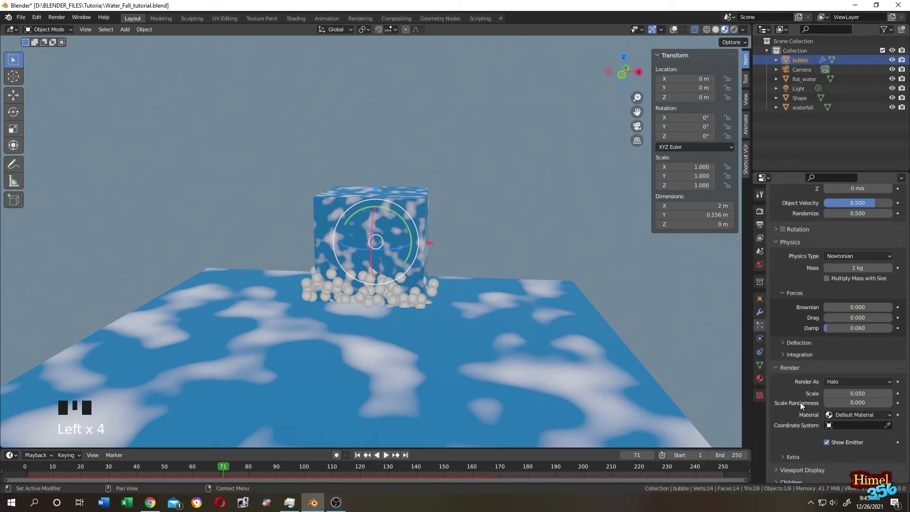
pyautogui.click(846, 381)
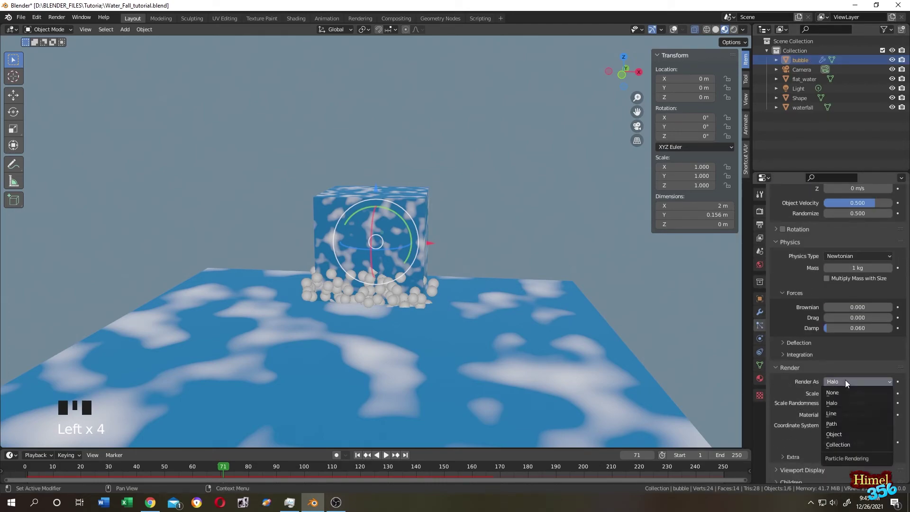
pyautogui.click(844, 434)
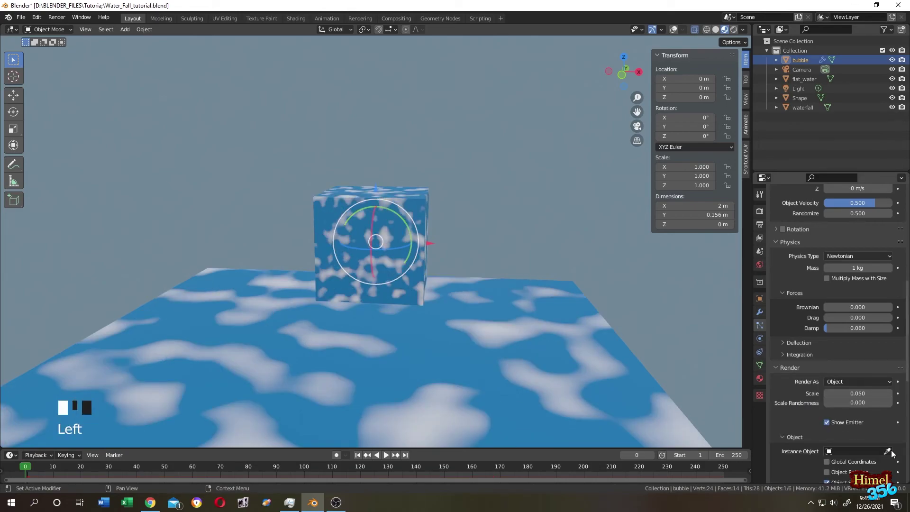
# Step: Use the Shape cube as the particles' instance object and play the animation briefly to check it
pyautogui.click(887, 450)
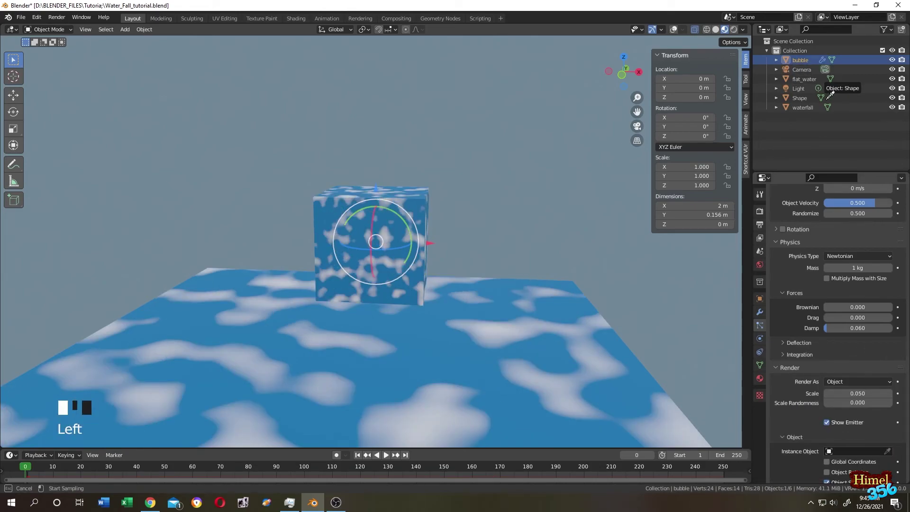
pyautogui.click(805, 98)
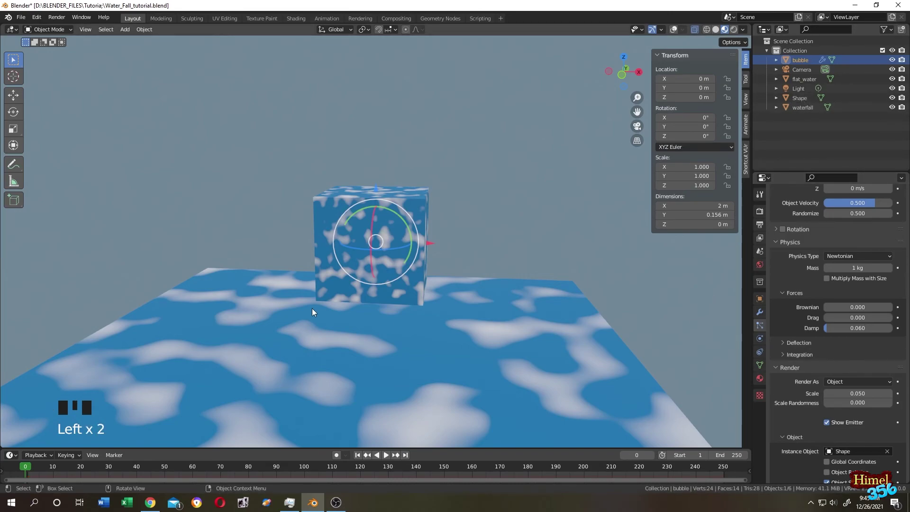
pyautogui.press('space')
pyautogui.press('space')
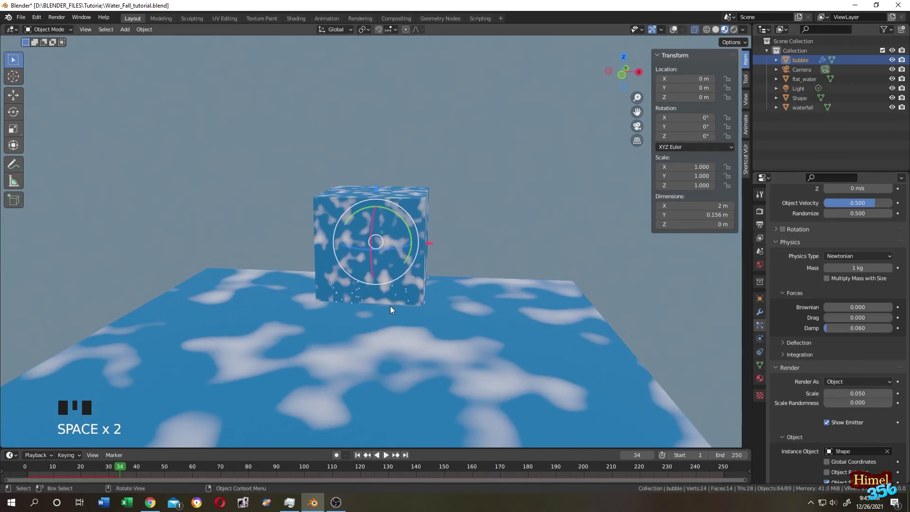
# Step: Set the particles' render Scale to 0.600 and Scale Randomness to 1.000, and play the animation to review the cubes
pyautogui.scroll(4, 384, 307)
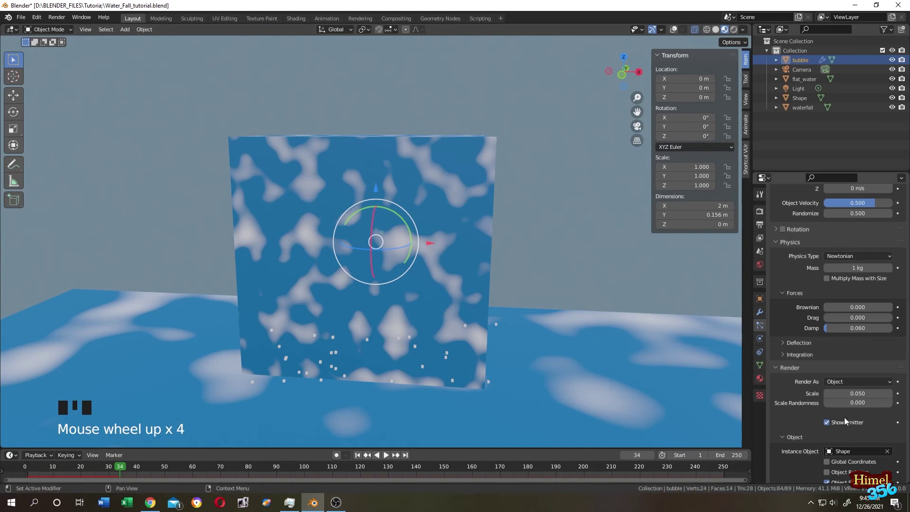
pyautogui.moveTo(851, 395); pyautogui.dragTo(909, 394)
pyautogui.moveTo(838, 406); pyautogui.dragTo(891, 406)
pyautogui.press('space')
pyautogui.scroll(-3, 564, 252)
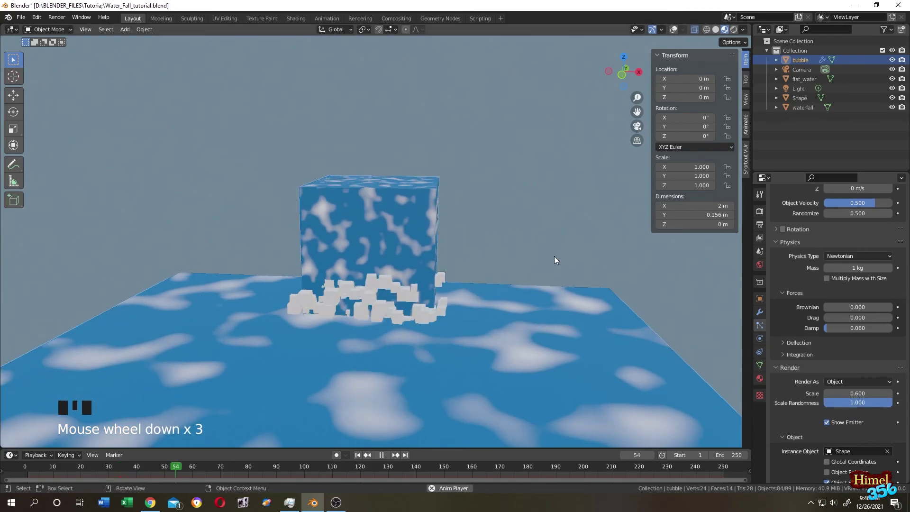